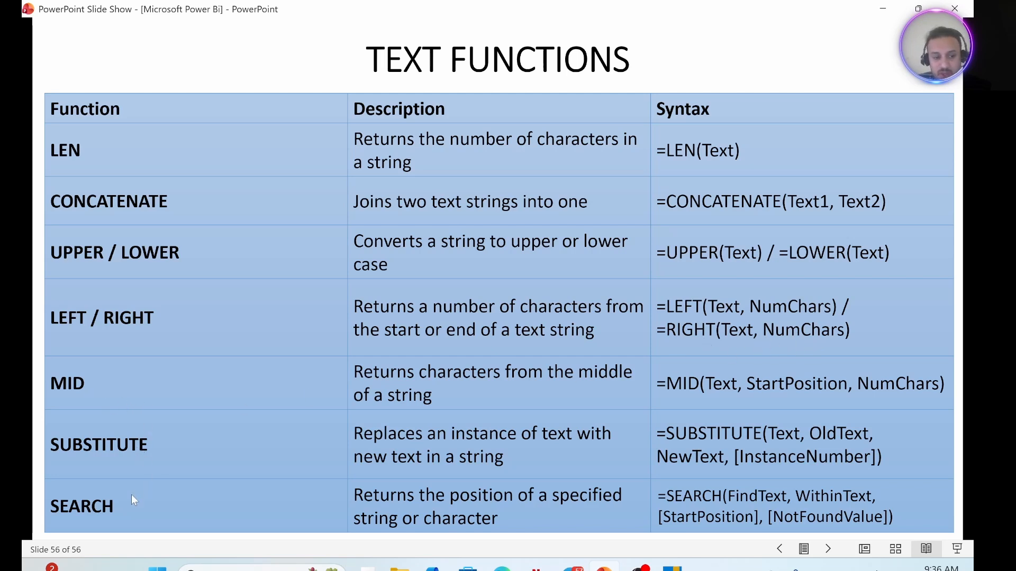
Switch to Power BI Desktop and show the Customer Lookup table's data through its last columns.
click(672, 568)
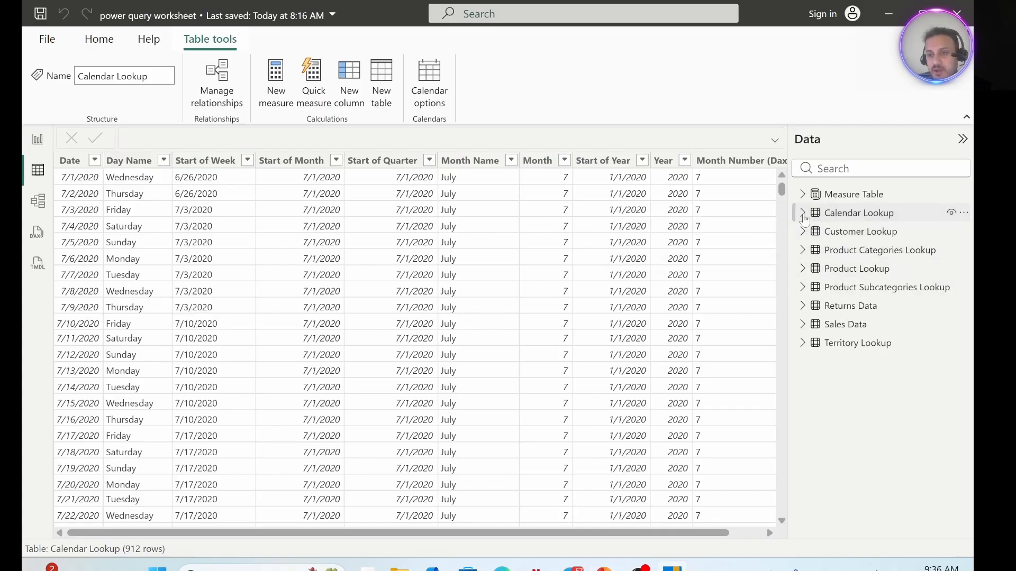
click(841, 237)
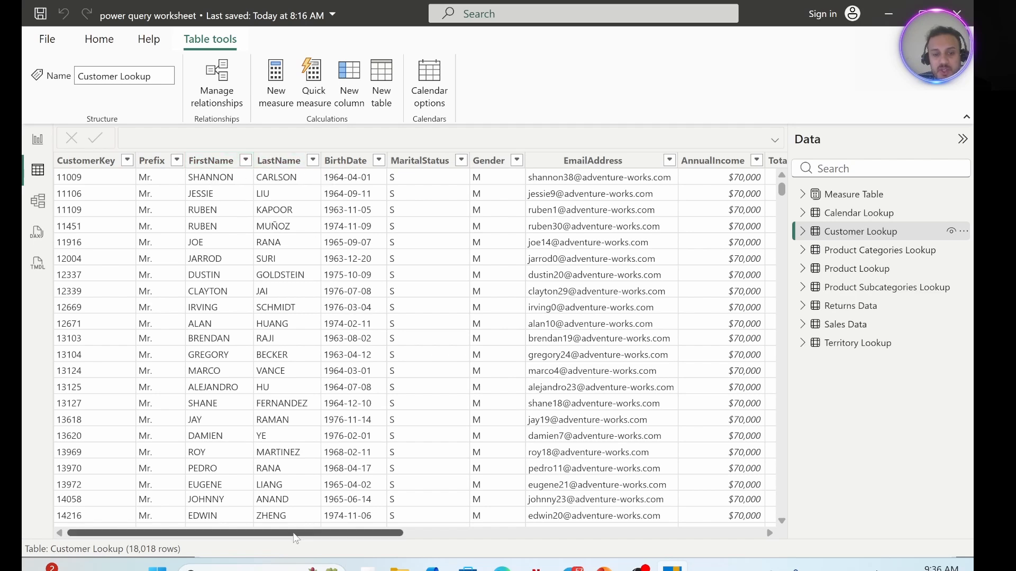
drag(299, 533, 581, 548)
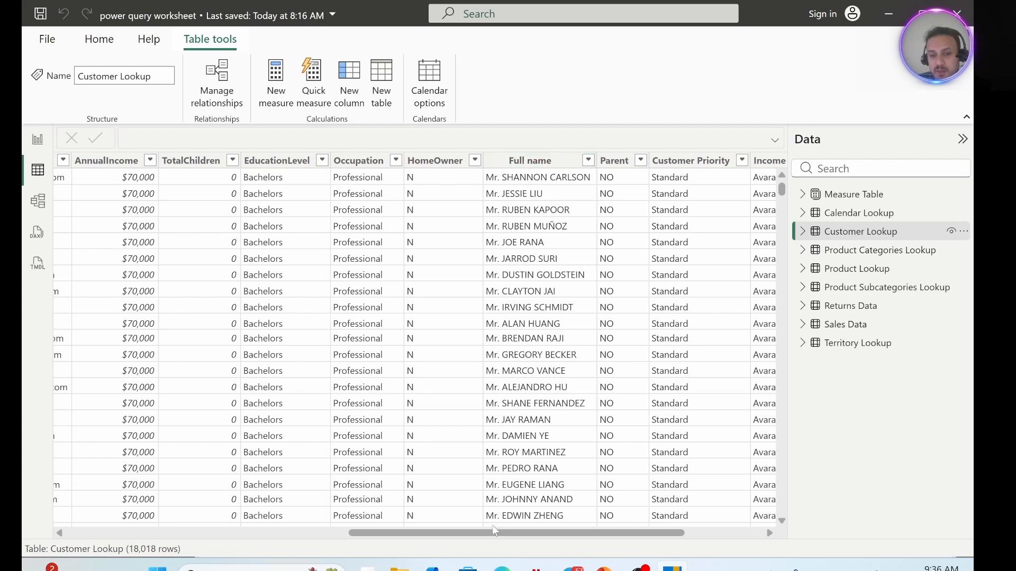
drag(495, 534, 573, 533)
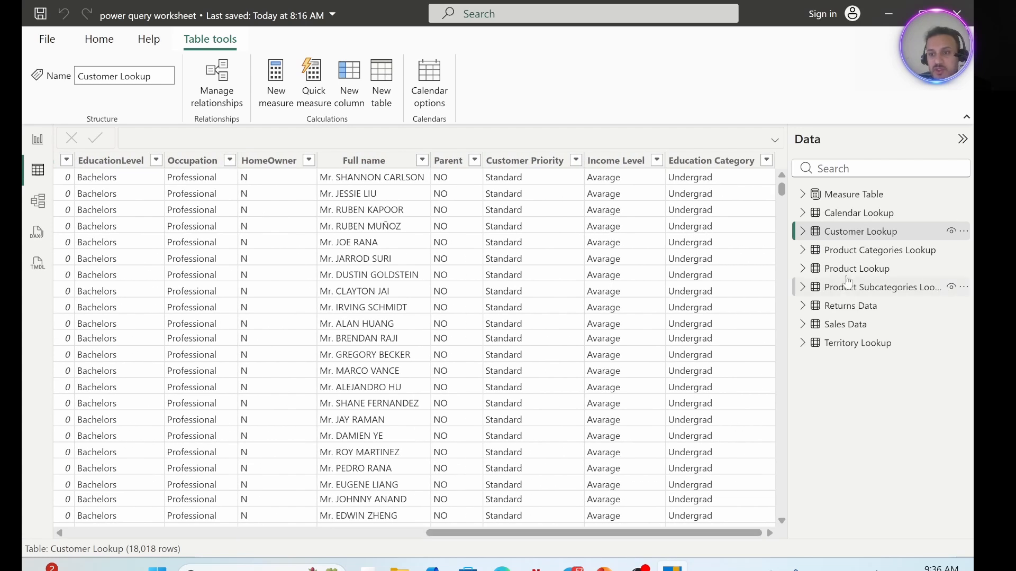
Add a calculated column named Customer Full Name (cc) to the Customer Lookup table.
click(351, 77)
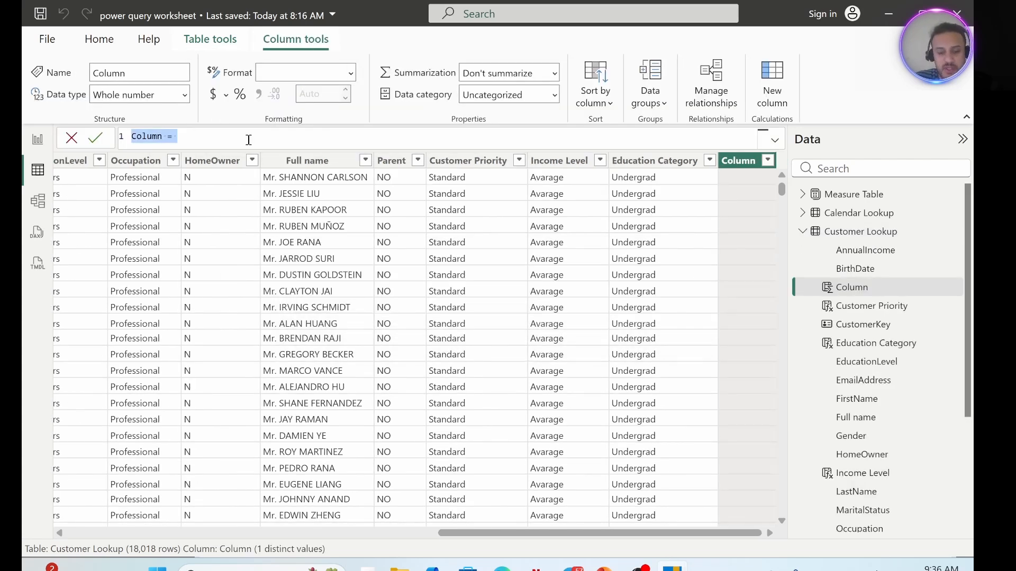
key(BackSpace)
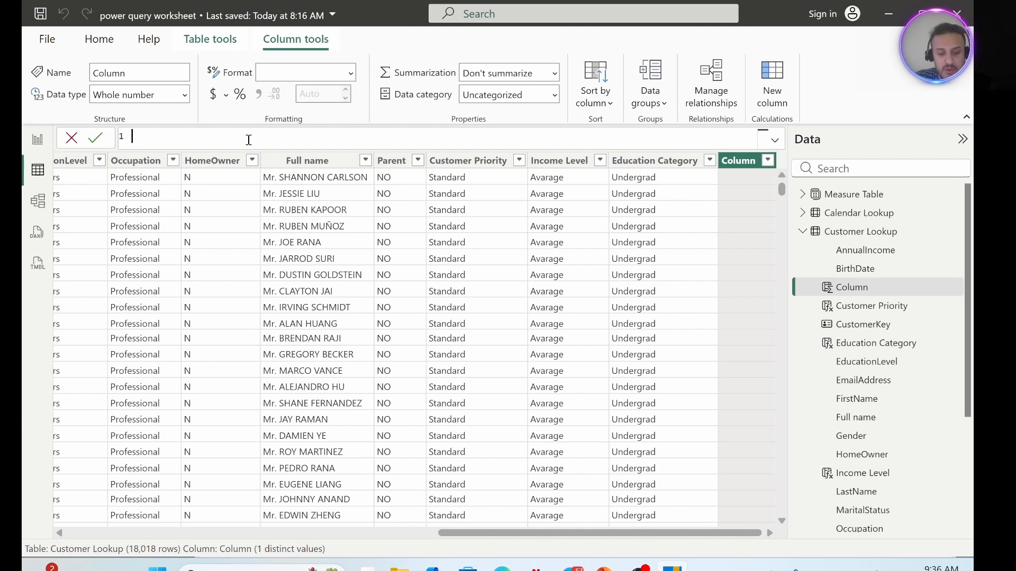
text(Cust)
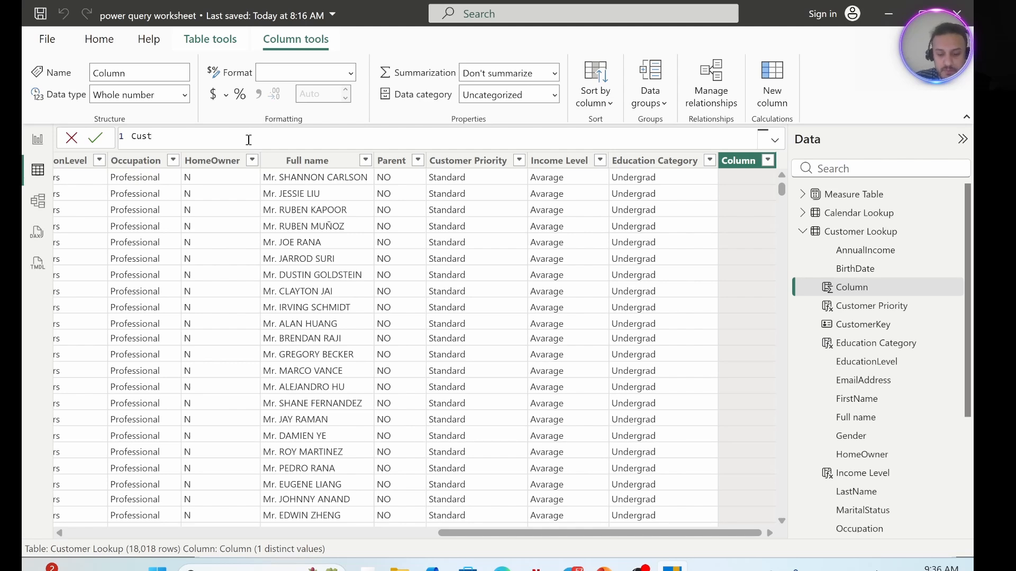
text(om)
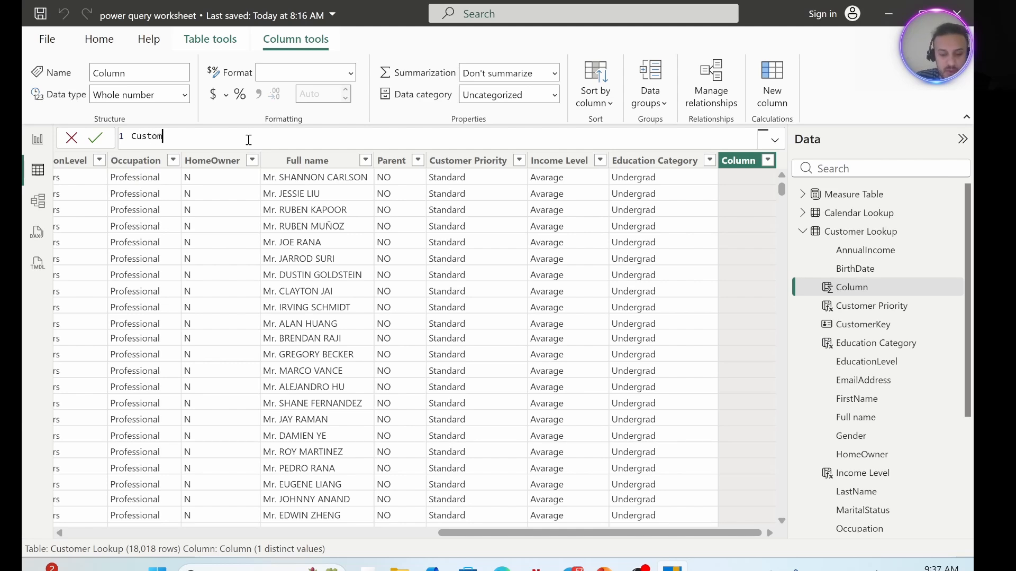
text(er Full Na)
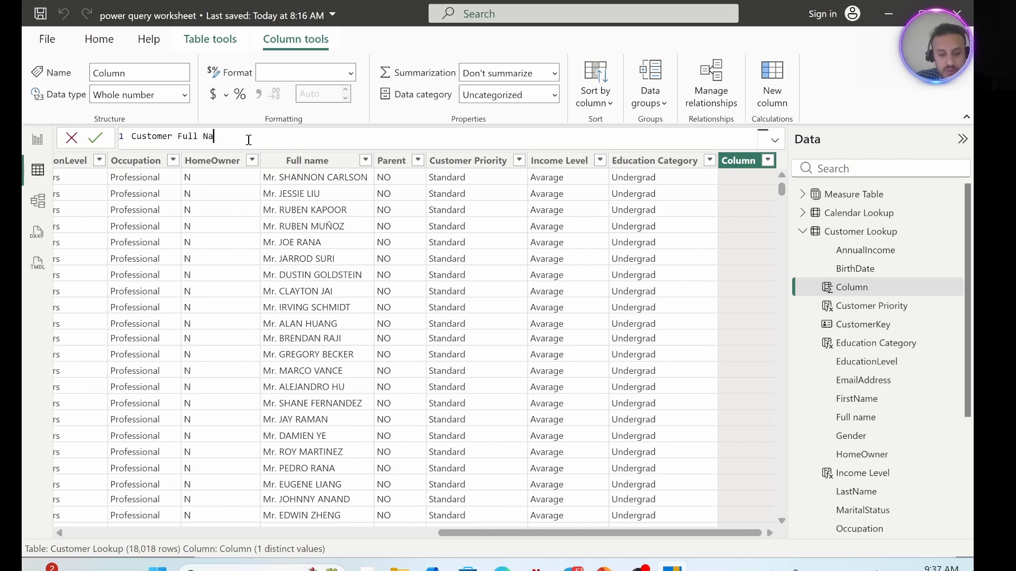
text(me ()
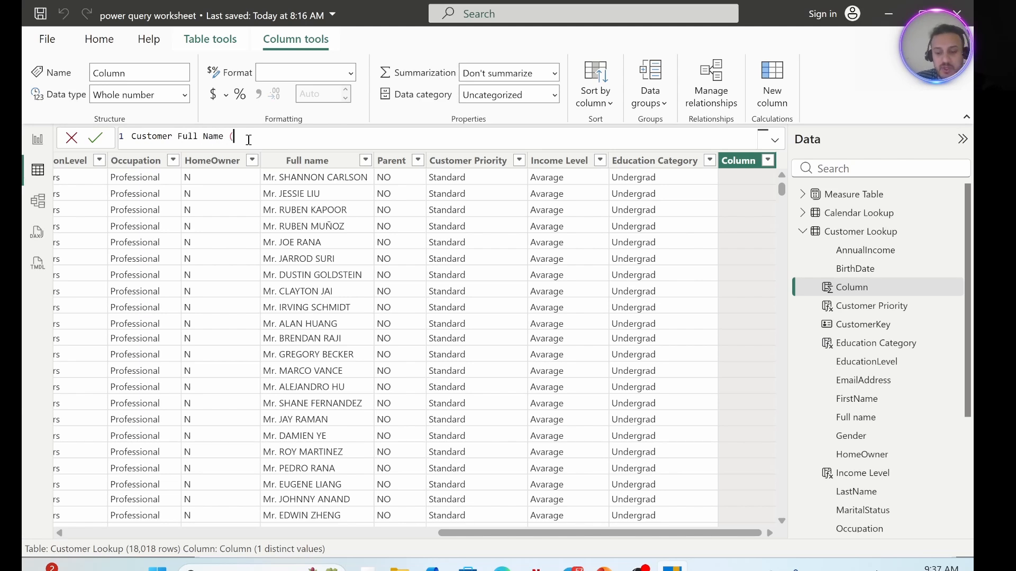
text(cc) =)
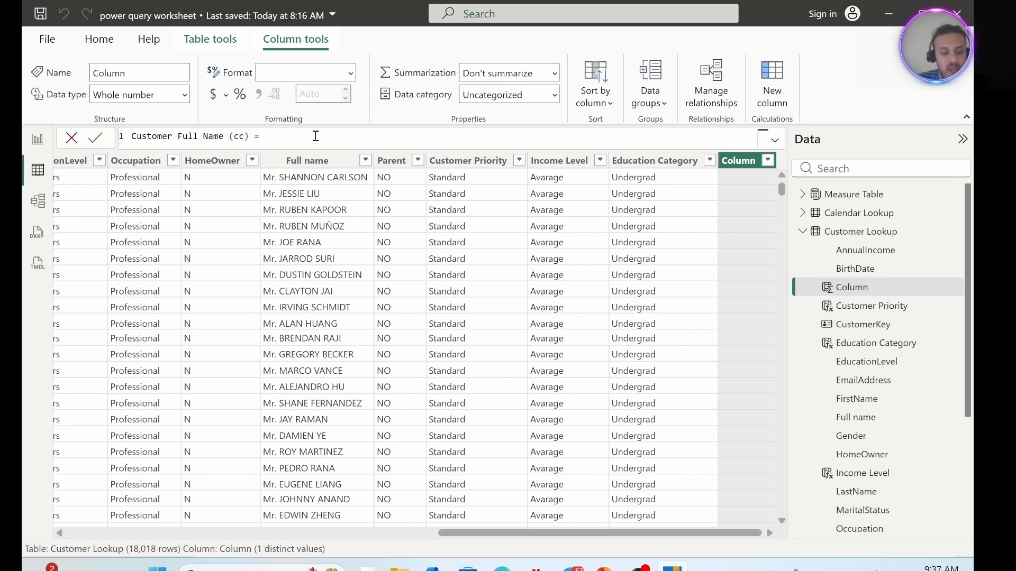
Define the new column on a second formula line as CONCATENATE ('Customer Lookup'[FirstName],'Customer Lookup'[LastName]) and commit it.
key(shift+Return)
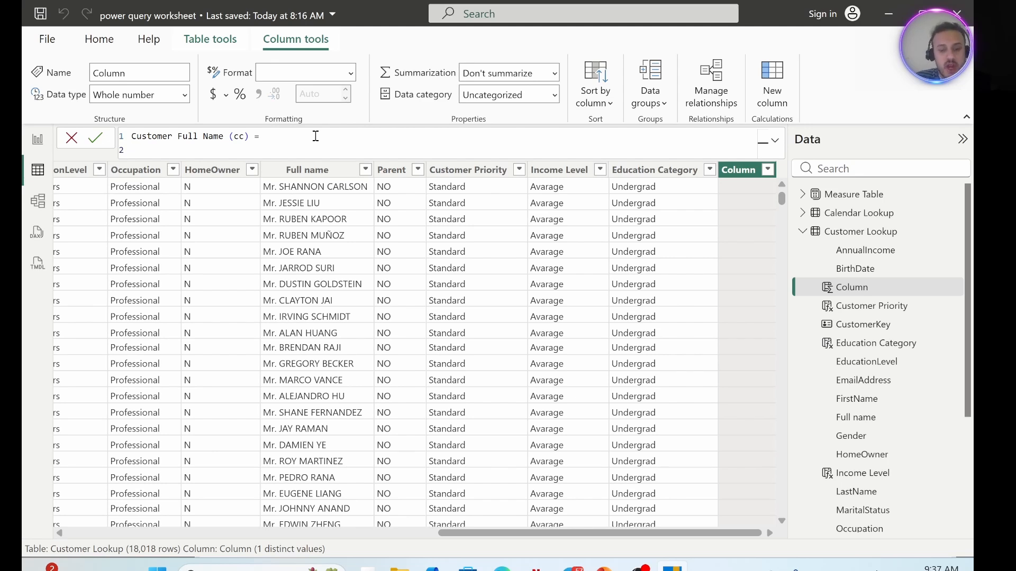
text(con)
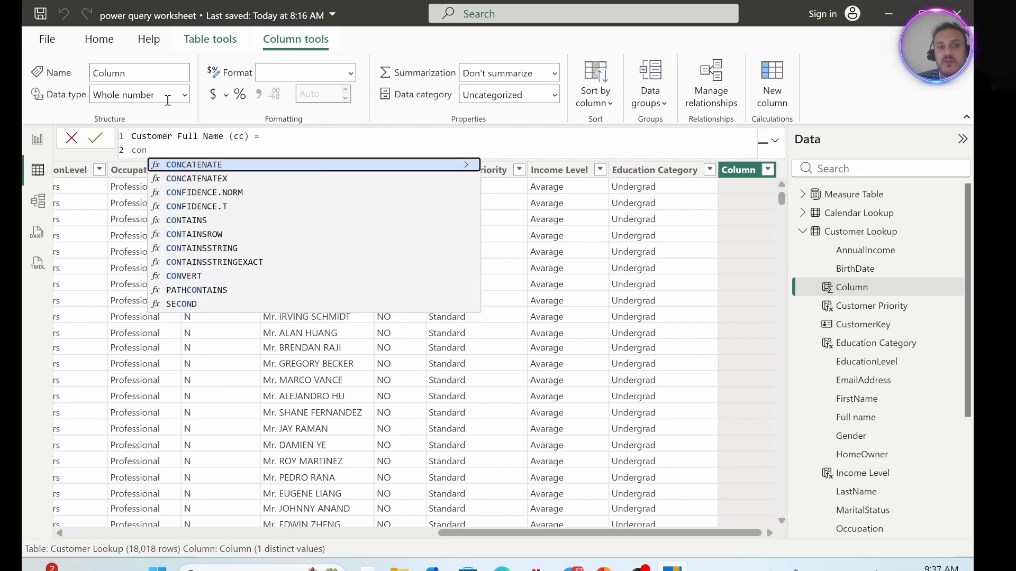
click(208, 165)
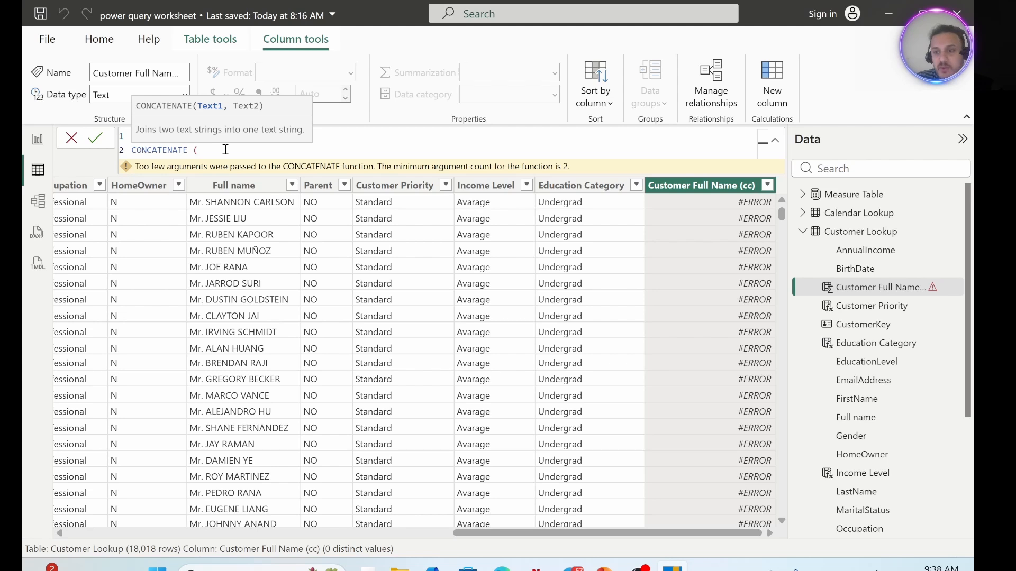
text(c)
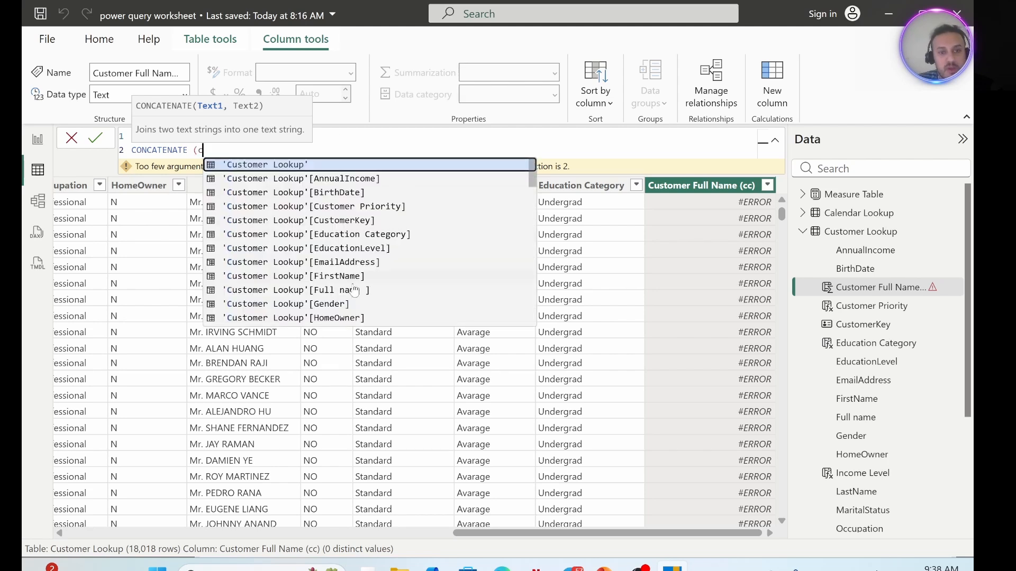
click(339, 277)
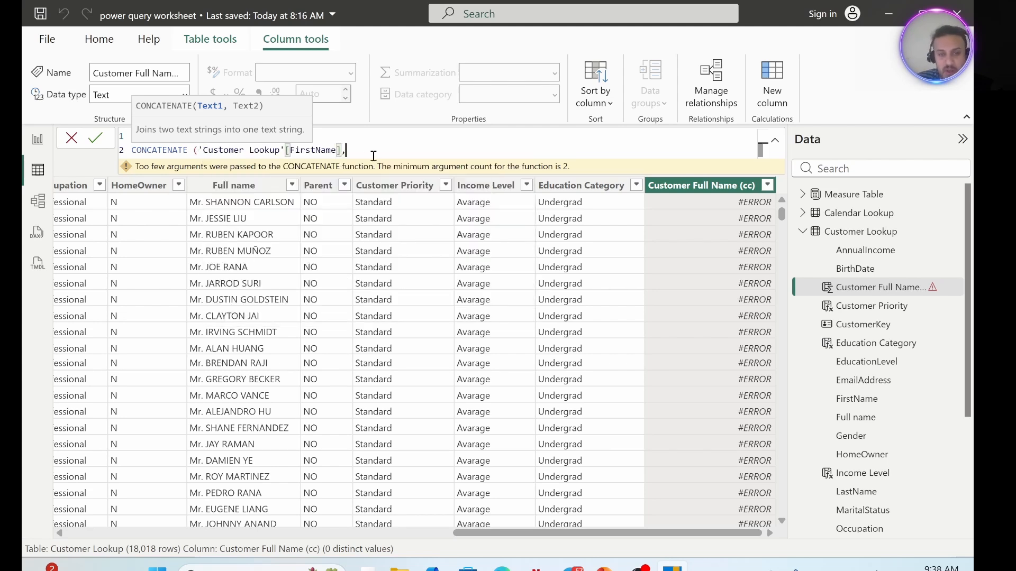
text(c)
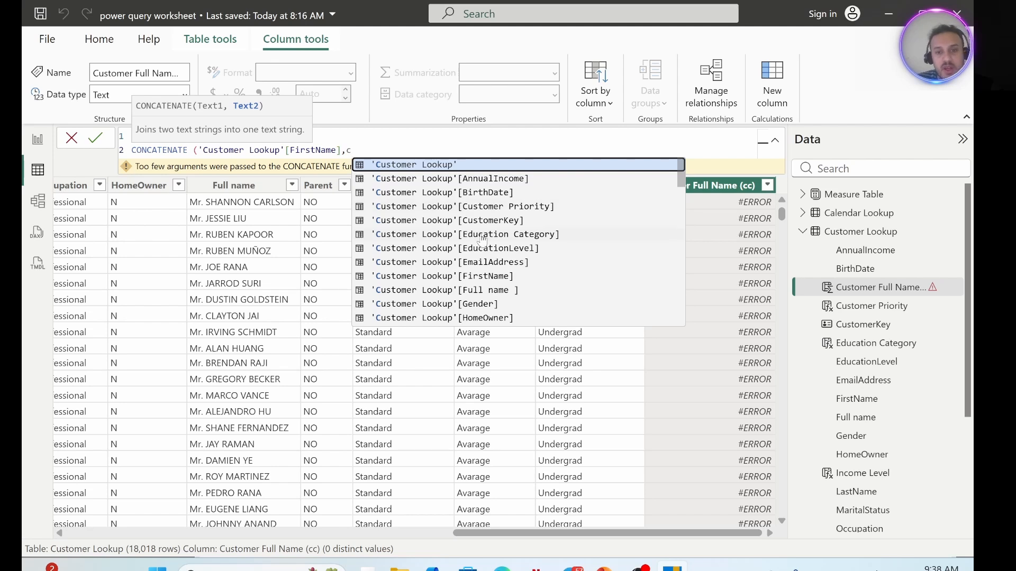
scroll(481, 240, down, 3)
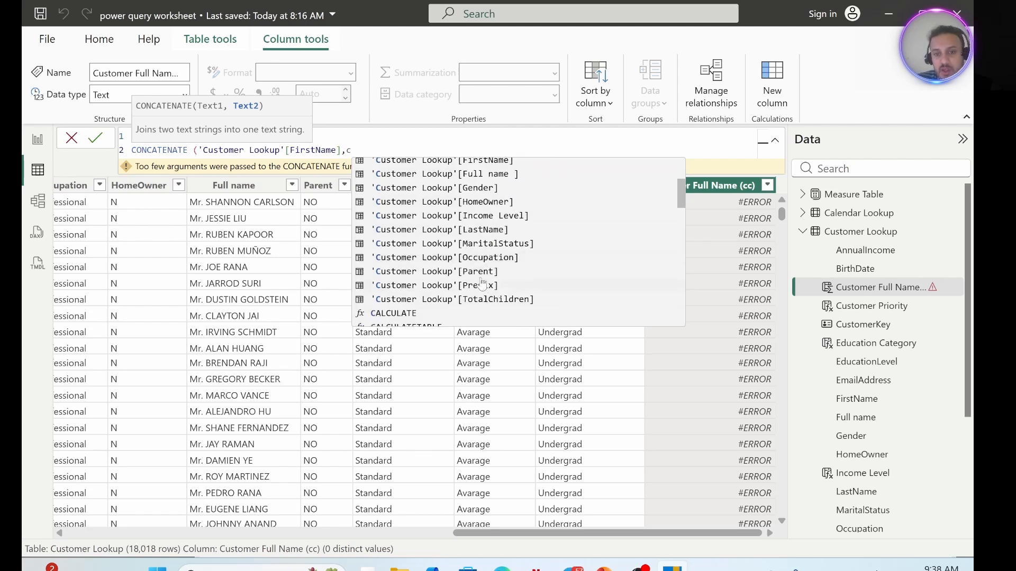
click(488, 230)
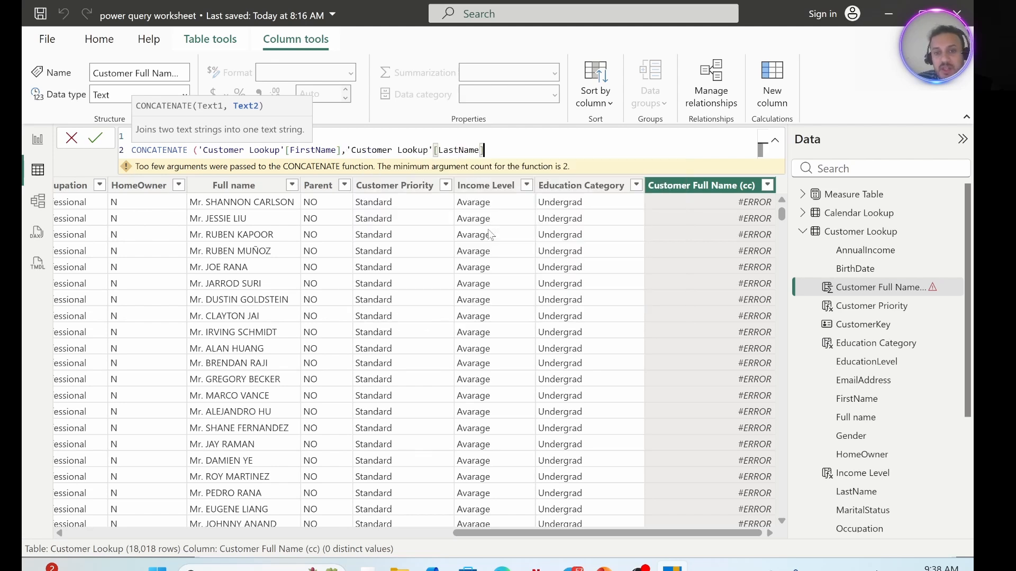
text())
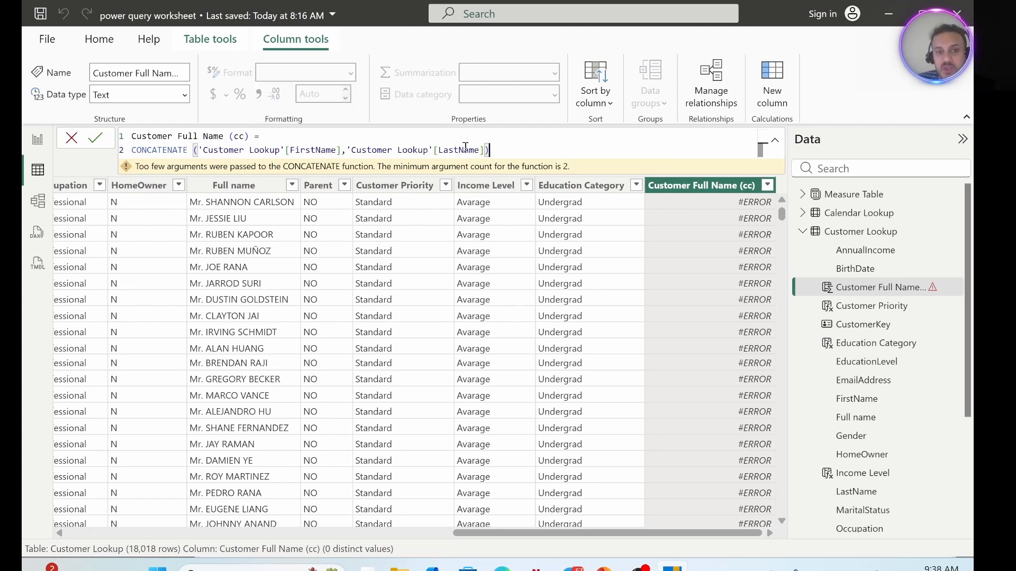
key(Return)
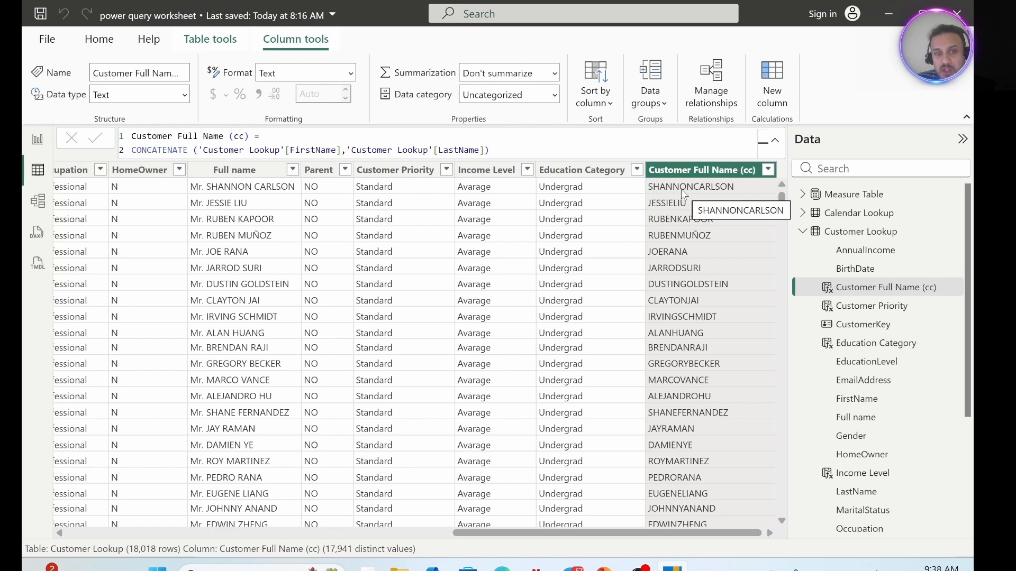
Replace the CONCATENATE function name and opening parenthesis in the Customer Full Name (cc) formula with 'Customer Lookup'[Prefix].
drag(595, 533, 211, 536)
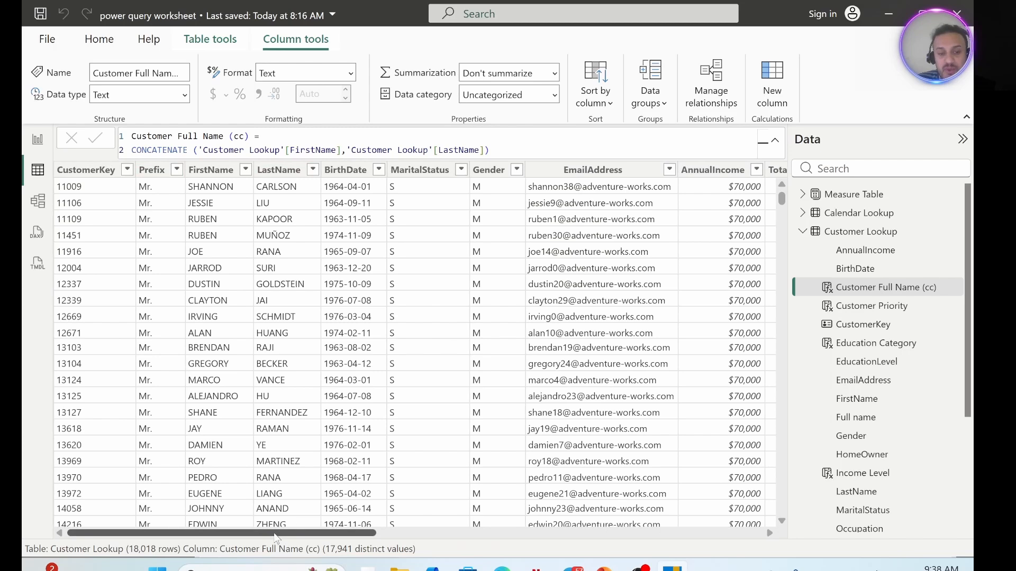
drag(275, 537, 660, 536)
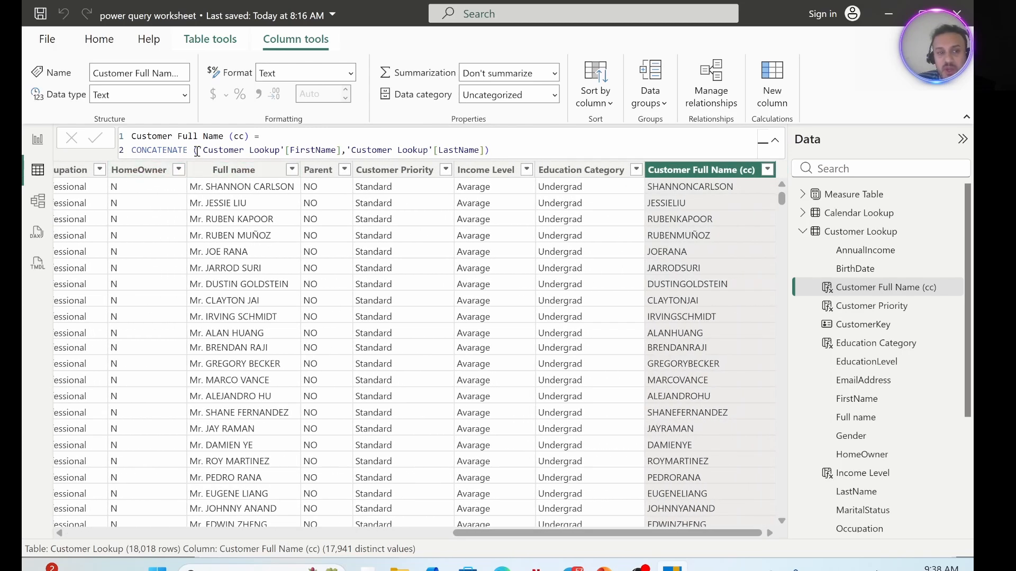
drag(197, 151, 131, 151)
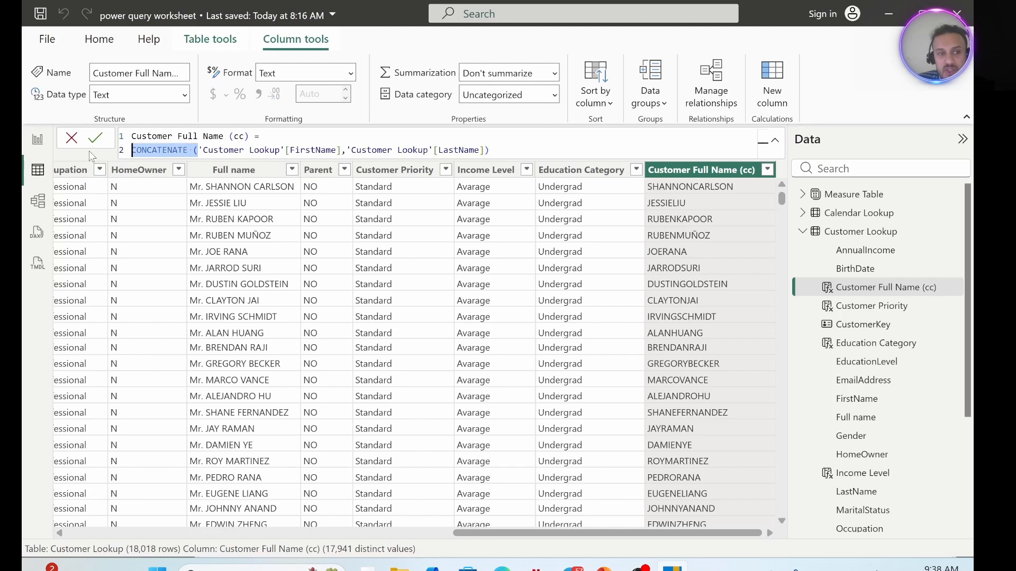
key(BackSpace)
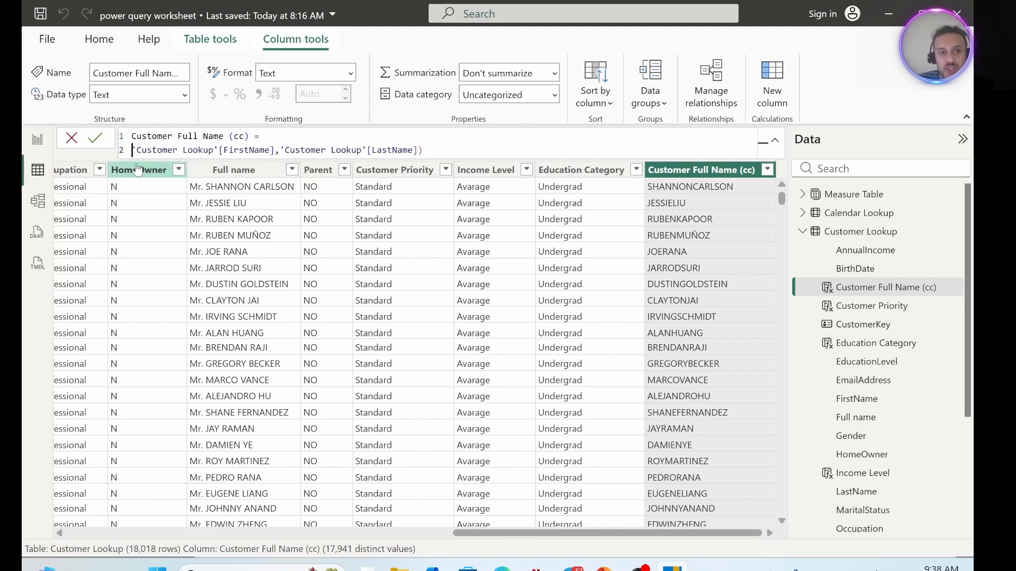
text(cu)
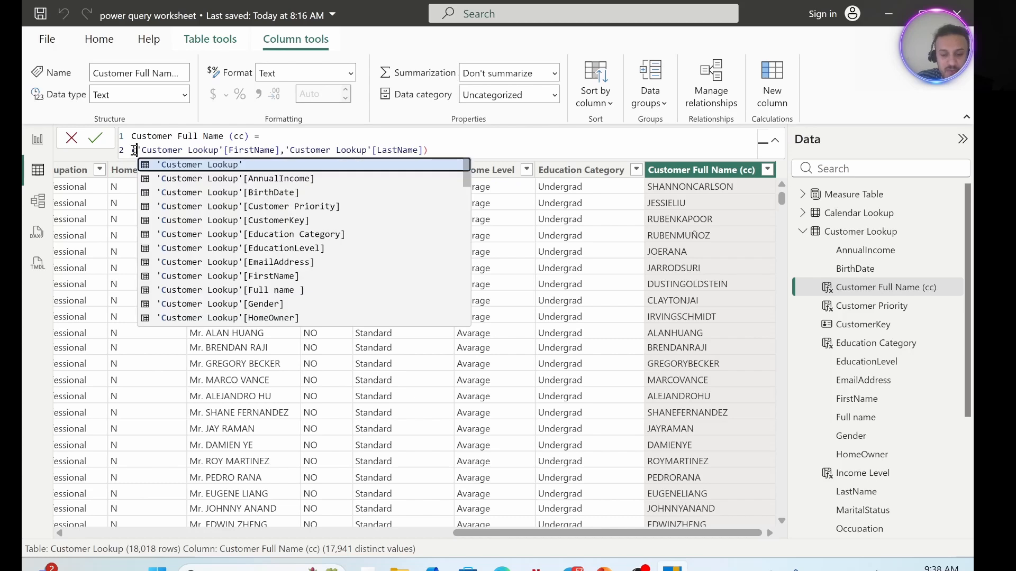
scroll(275, 231, down, 3)
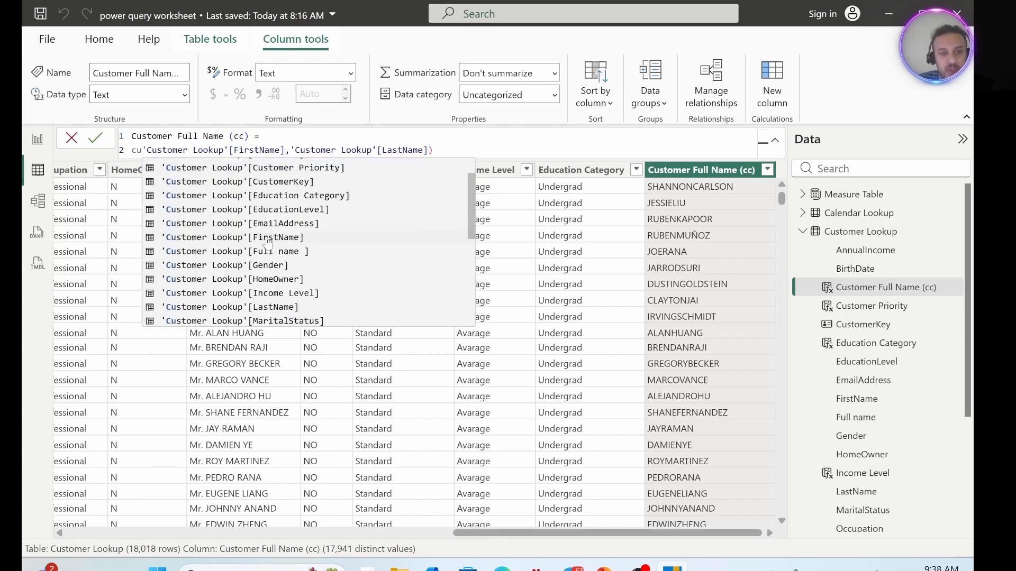
scroll(289, 315, down, 1)
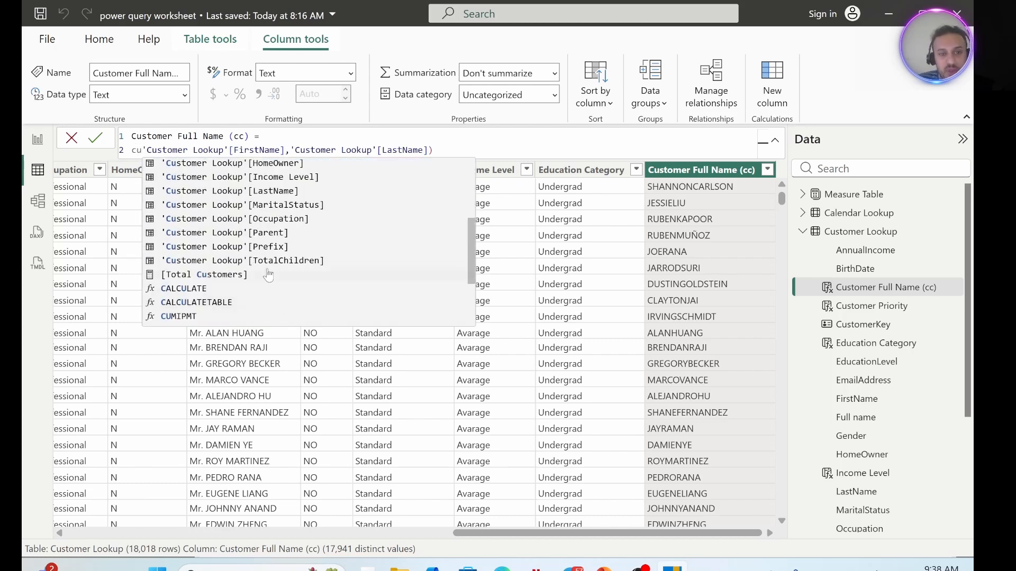
click(270, 253)
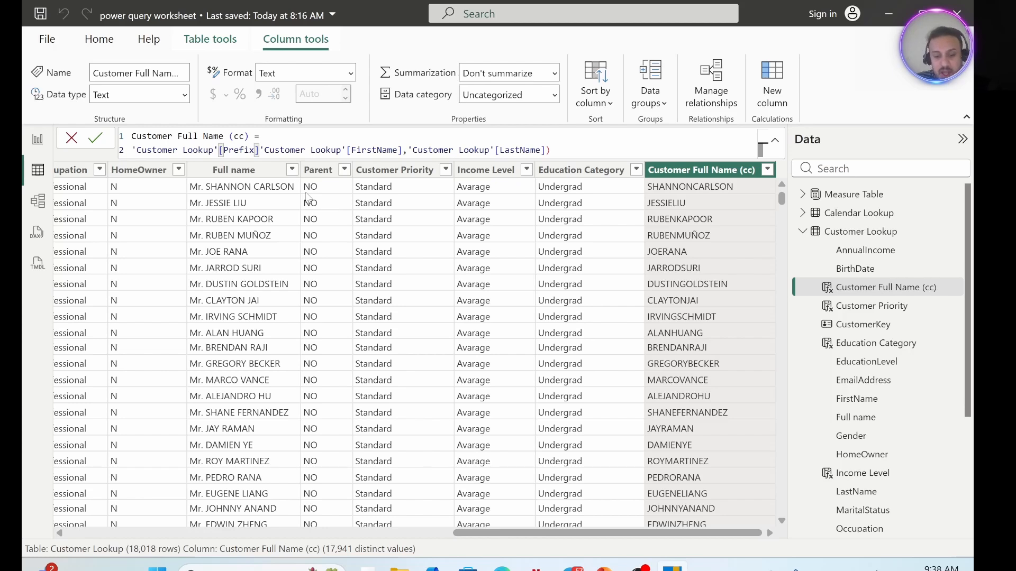
Join the Prefix and FirstName references in the formula with & " " & so a space separates them.
text(&)
text( ")
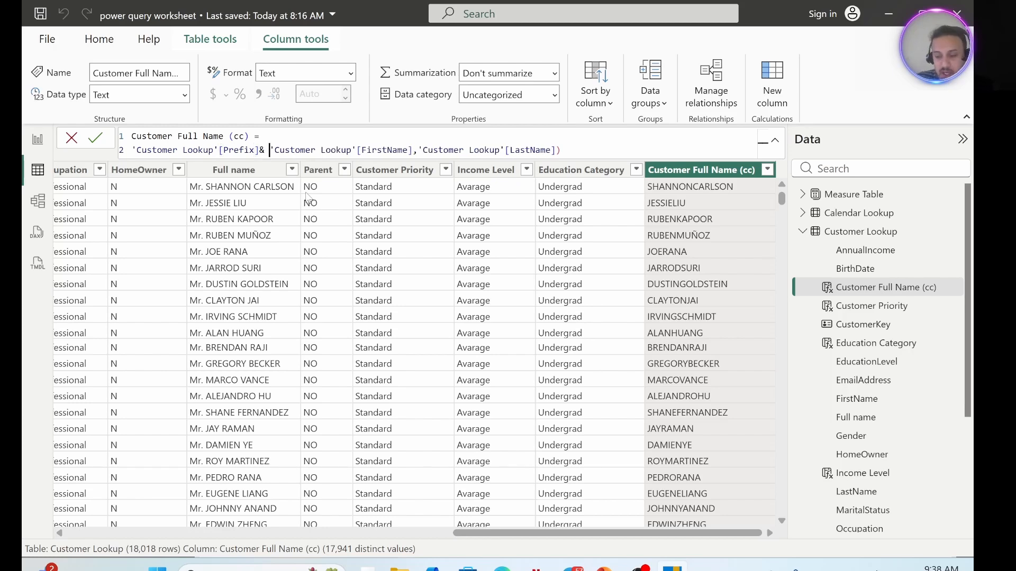
text( ")
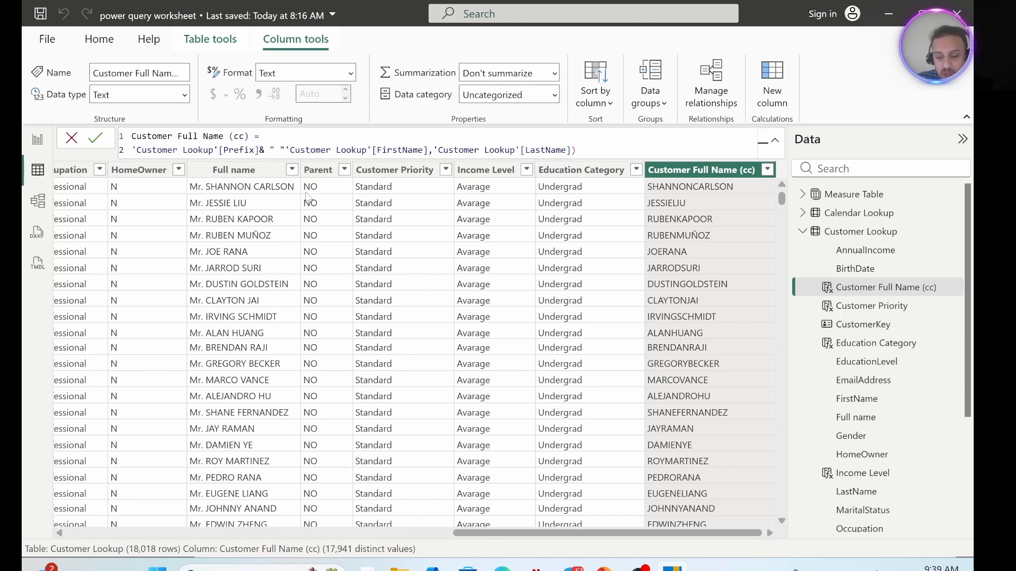
key(BackSpace)
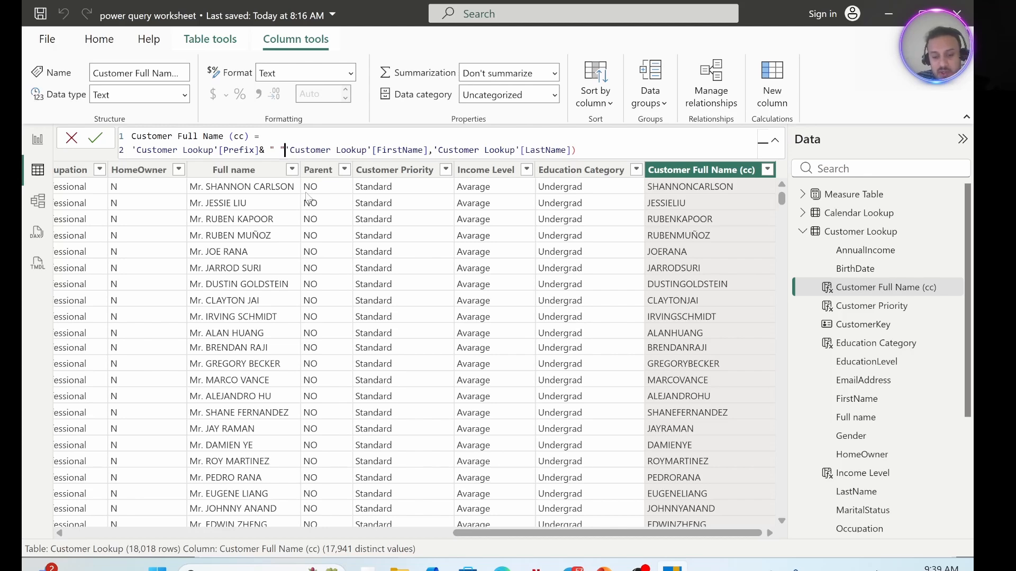
text(&)
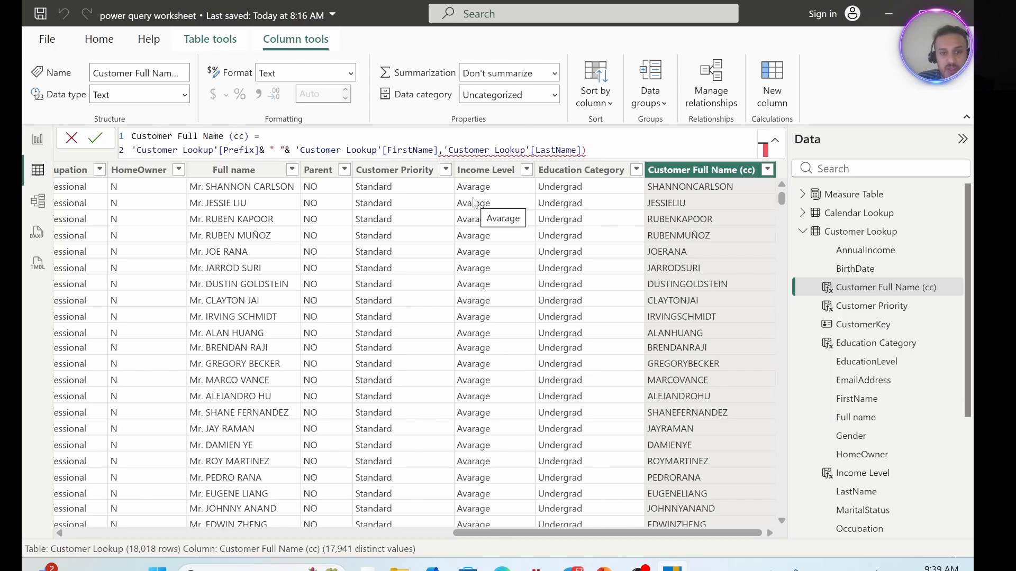
Replace the comma between the FirstName and LastName references in the formula with & " " &.
key(BackSpace)
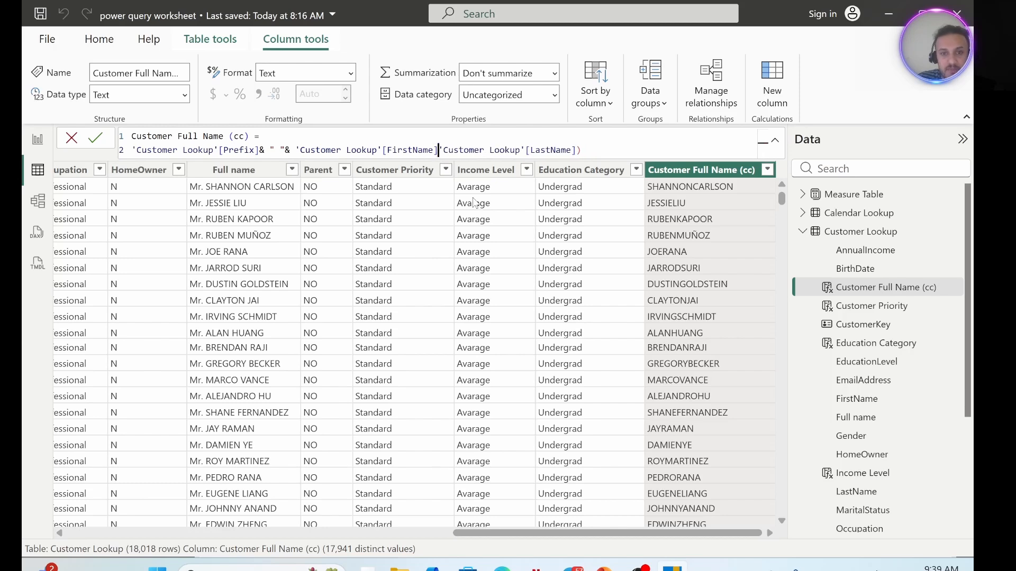
text(& )
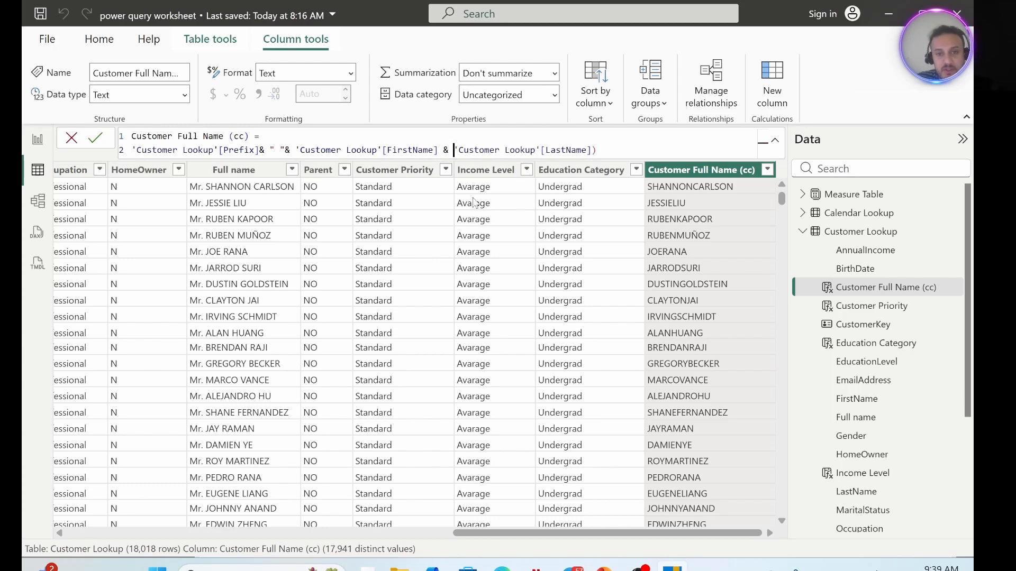
text(" ")
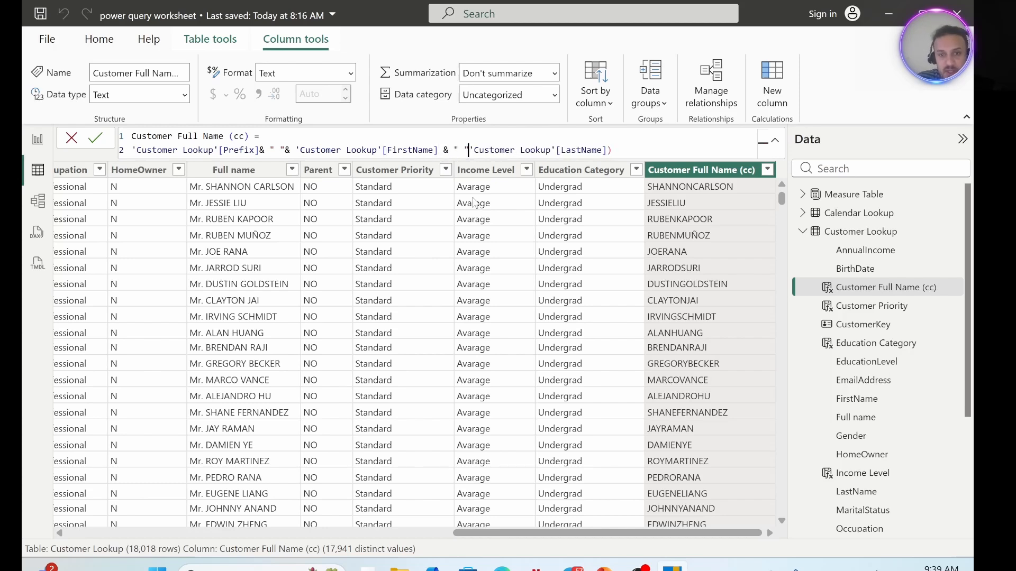
text( &)
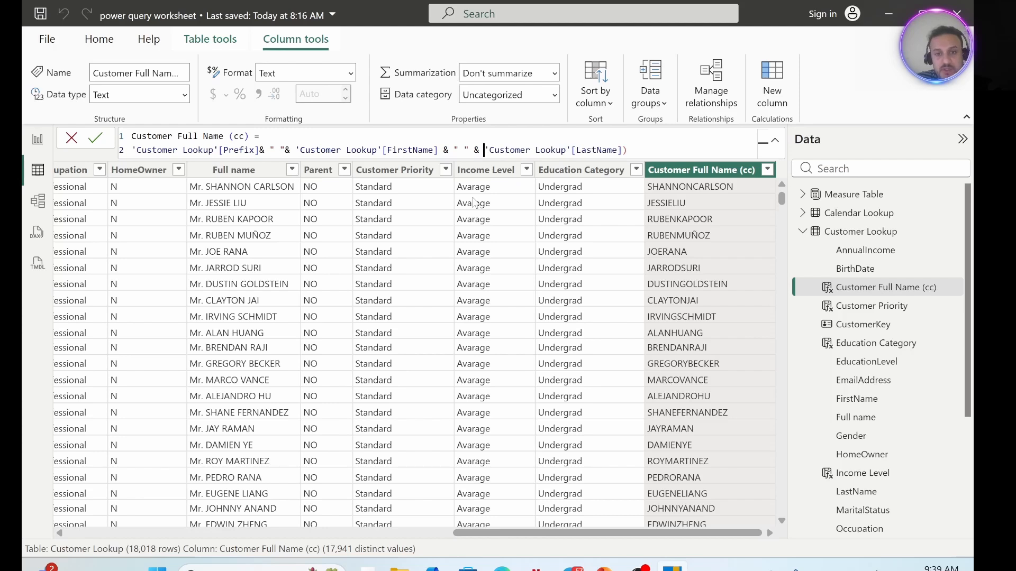
Remove the leftover closing parenthesis after 'Customer Lookup'[LastName] and commit the Customer Full Name (cc) formula.
click(640, 151)
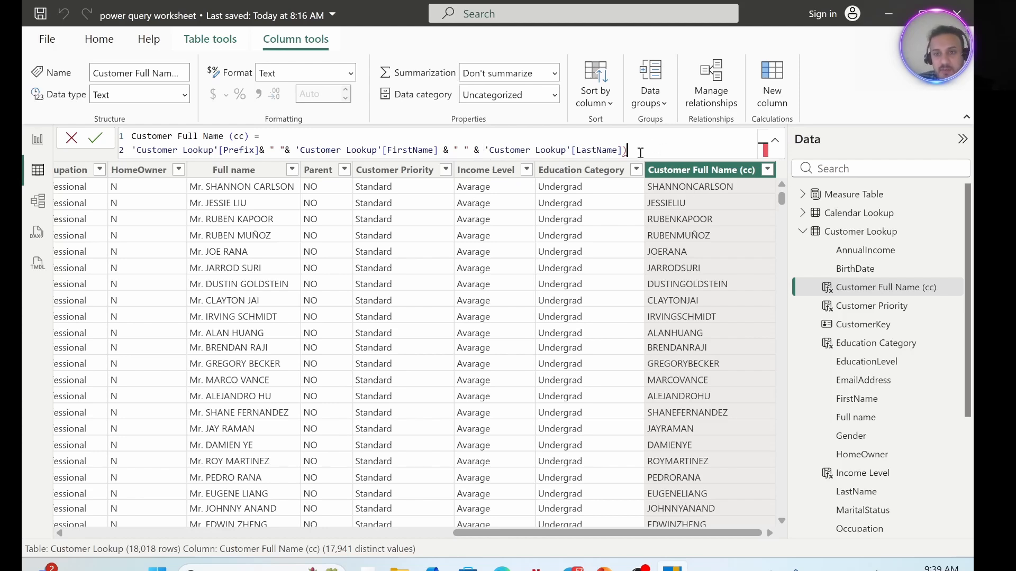
key(BackSpace)
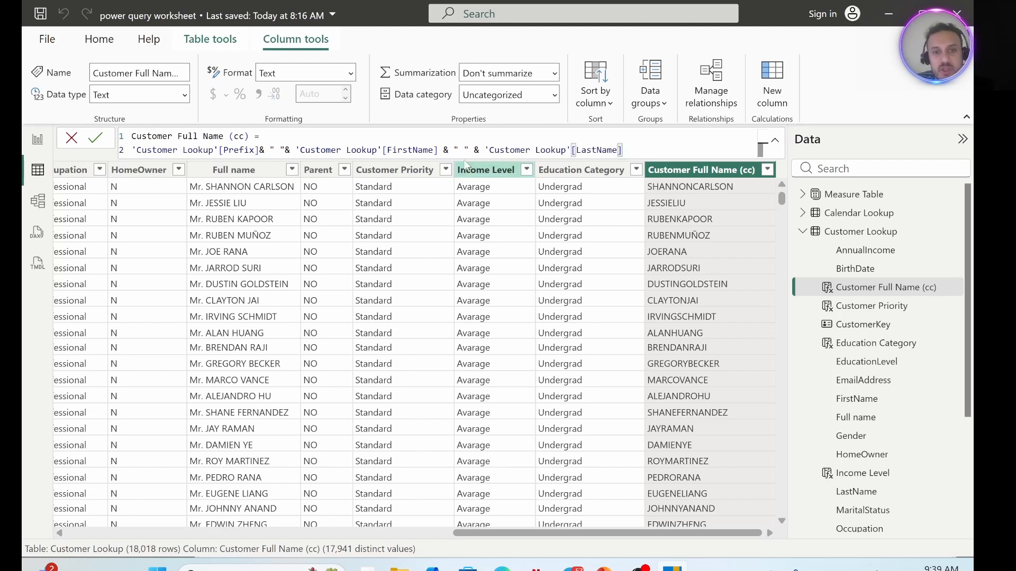
drag(622, 151, 131, 136)
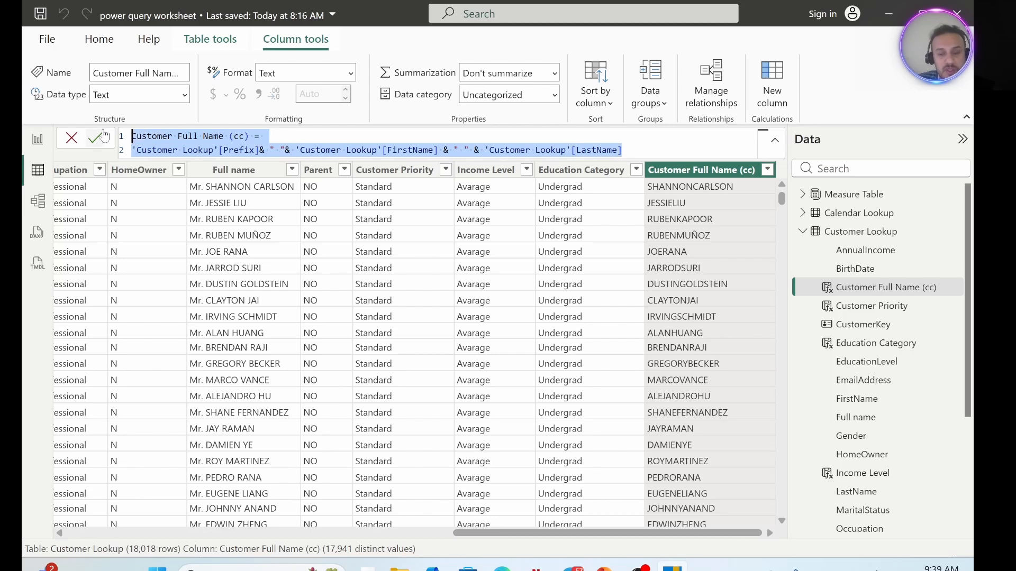
click(103, 137)
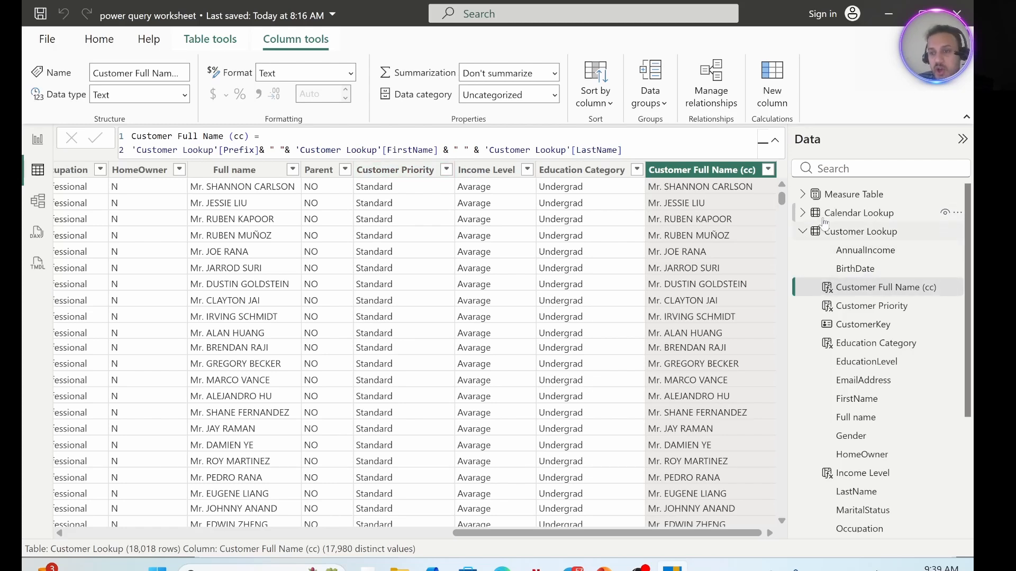
Add a calculated column named Month Short to the Calendar Lookup table.
click(849, 214)
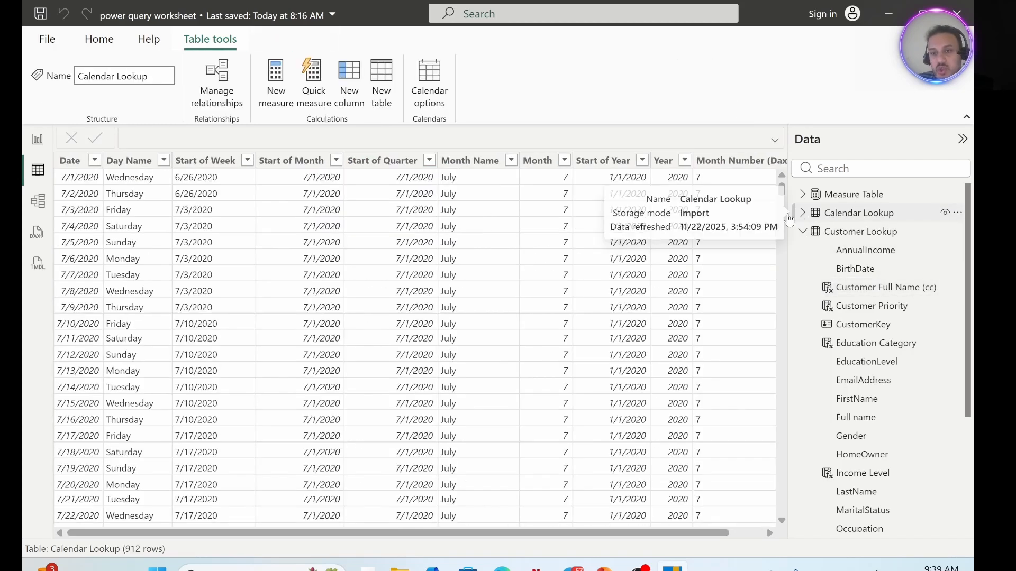
scroll(498, 534, right, 2)
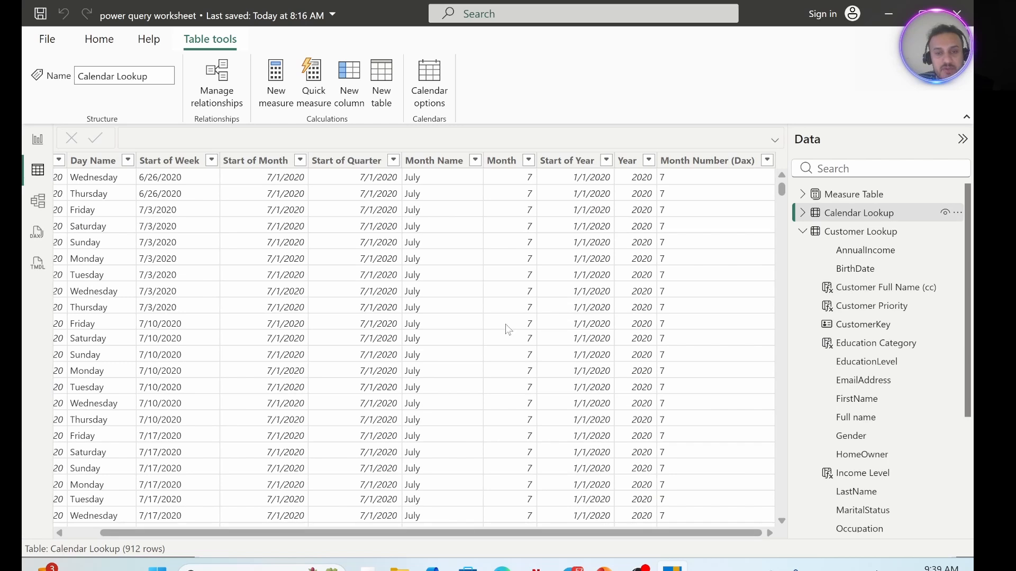
click(432, 161)
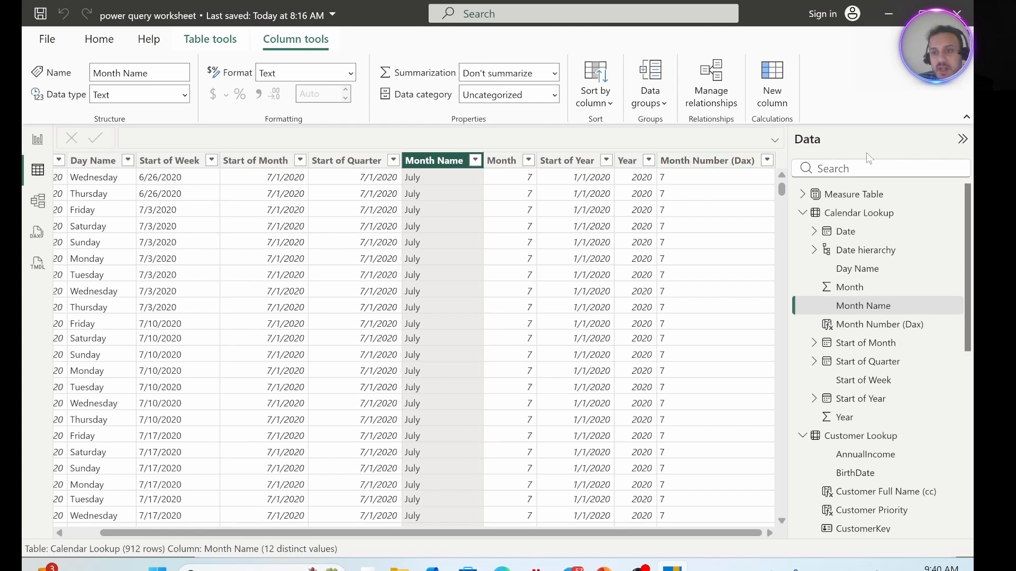
click(850, 217)
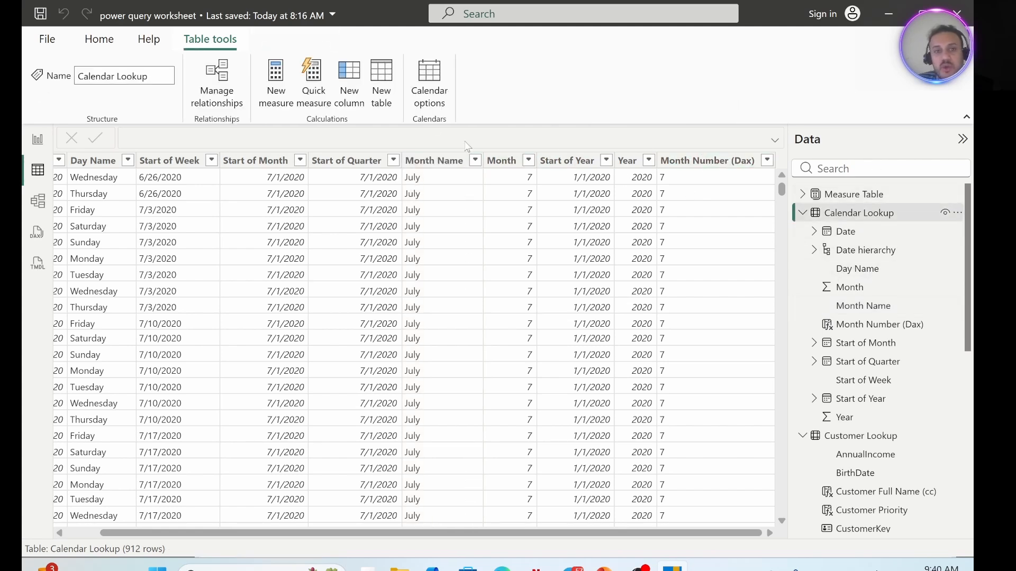
click(349, 82)
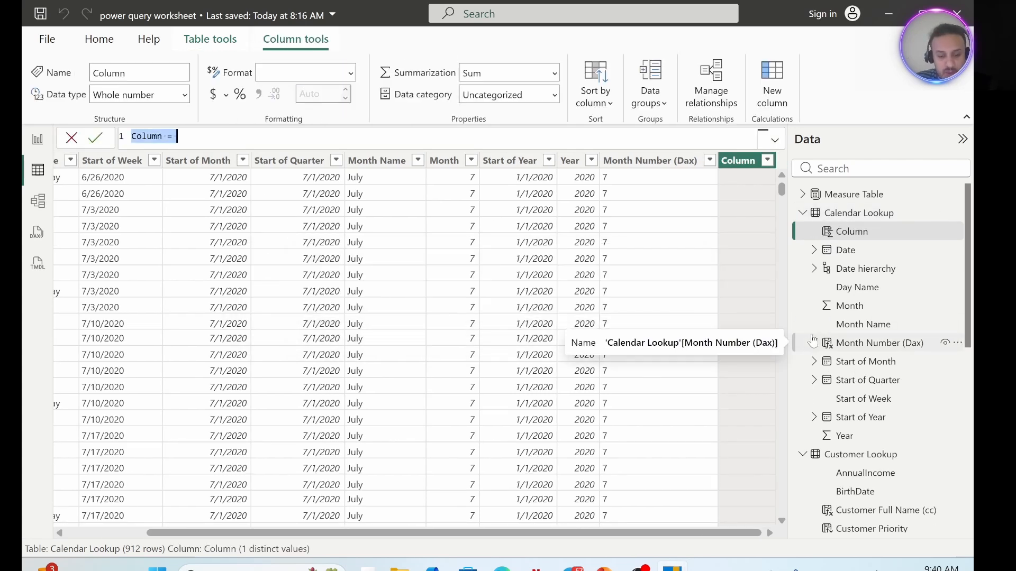
text(Month)
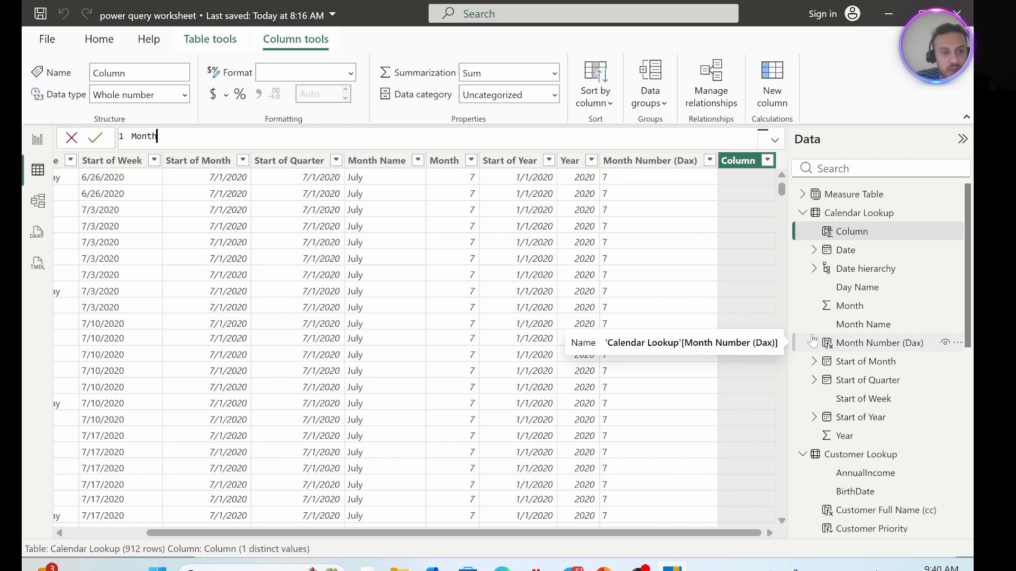
text( Short =)
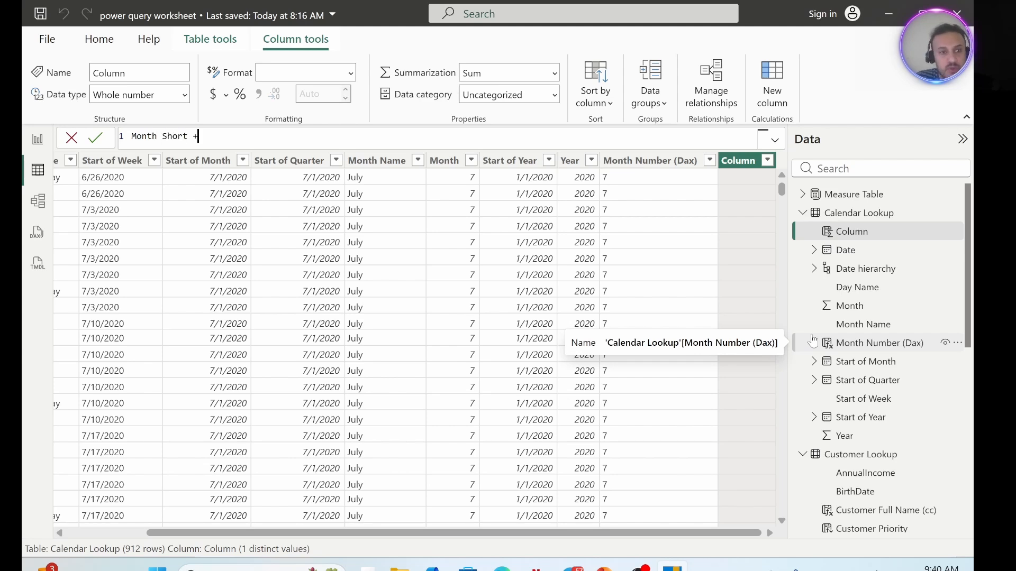
Define Month Short on a second formula line as LEFT('Calendar Lookup'[Month Name],3), commit it and check the column's distinct values.
key(shift+Return)
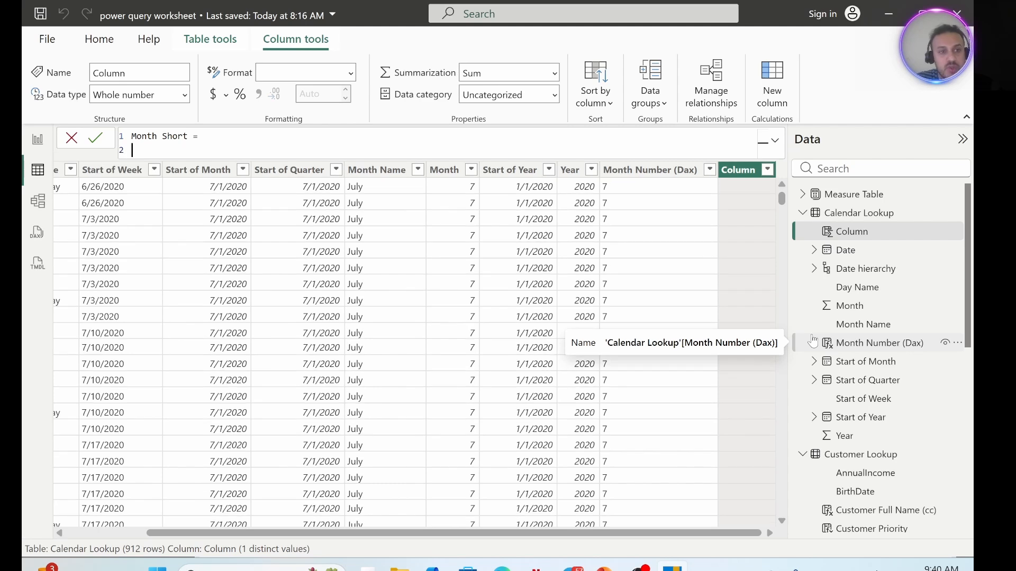
text(left)
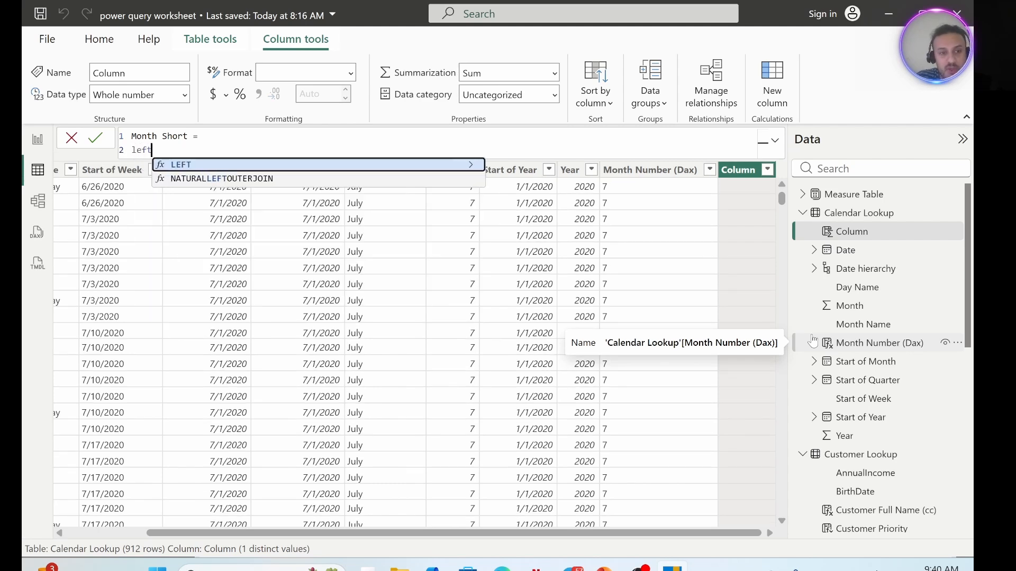
key(Tab)
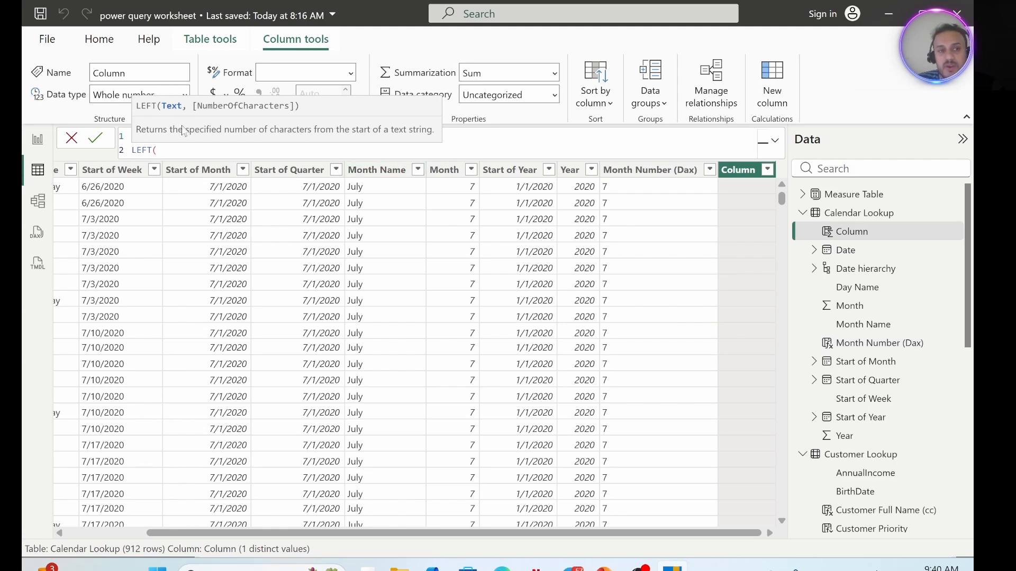
text(c)
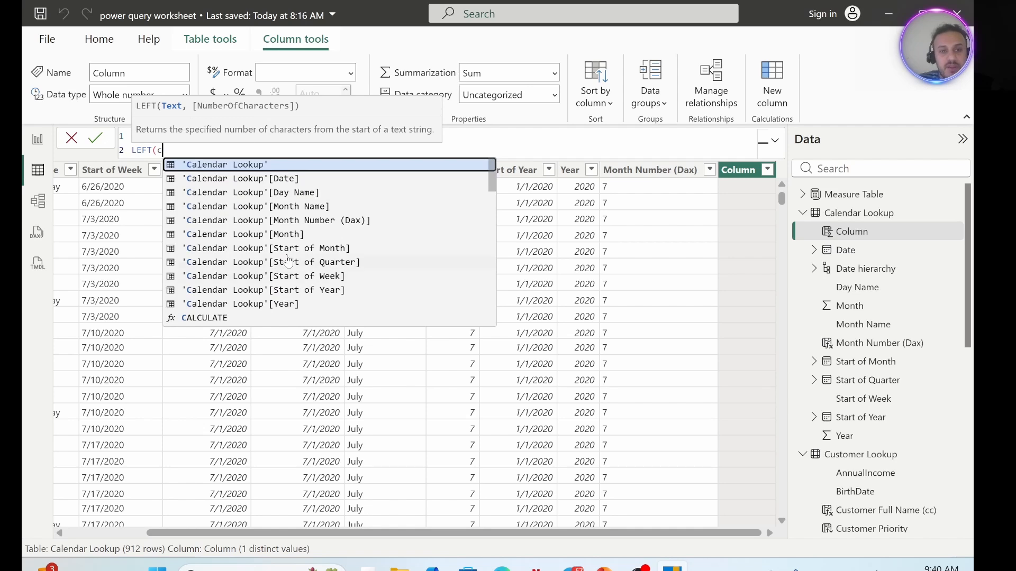
click(294, 207)
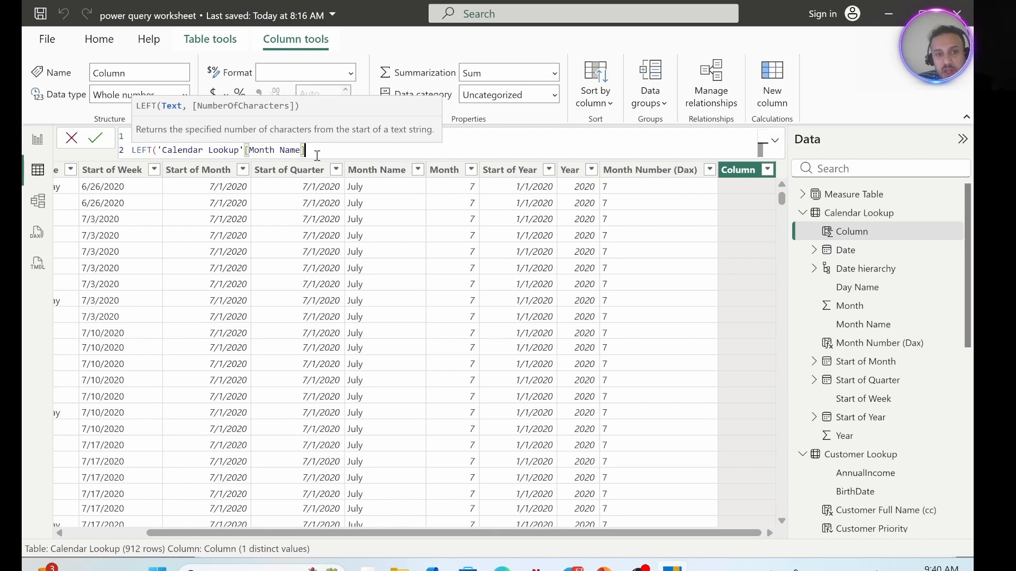
text(,)
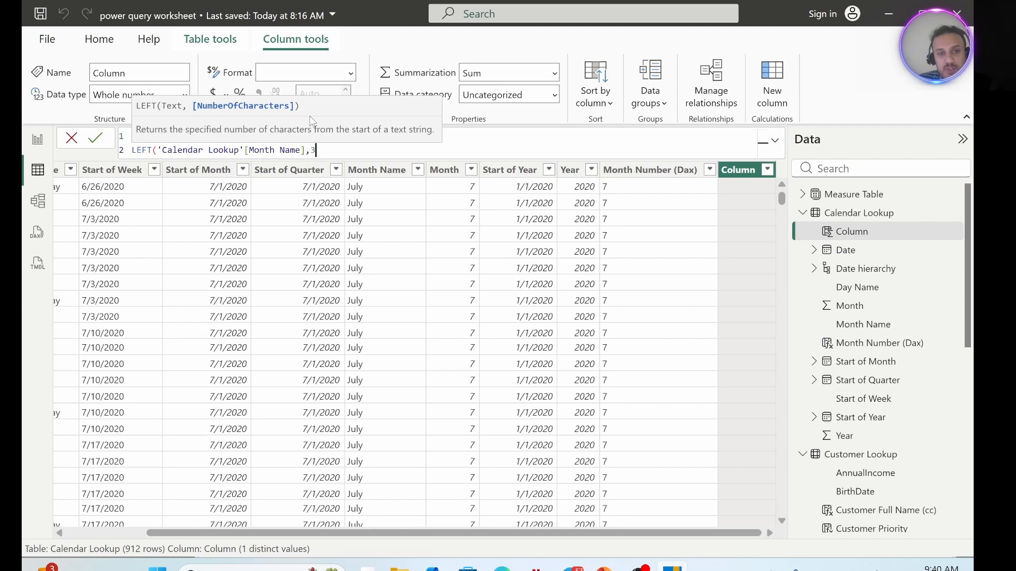
text(3))
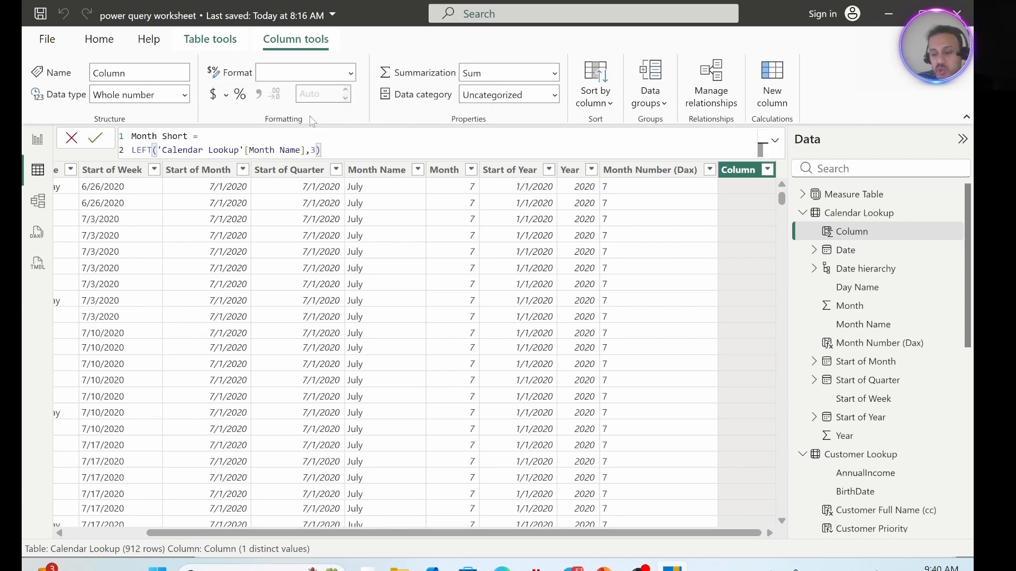
key(Return)
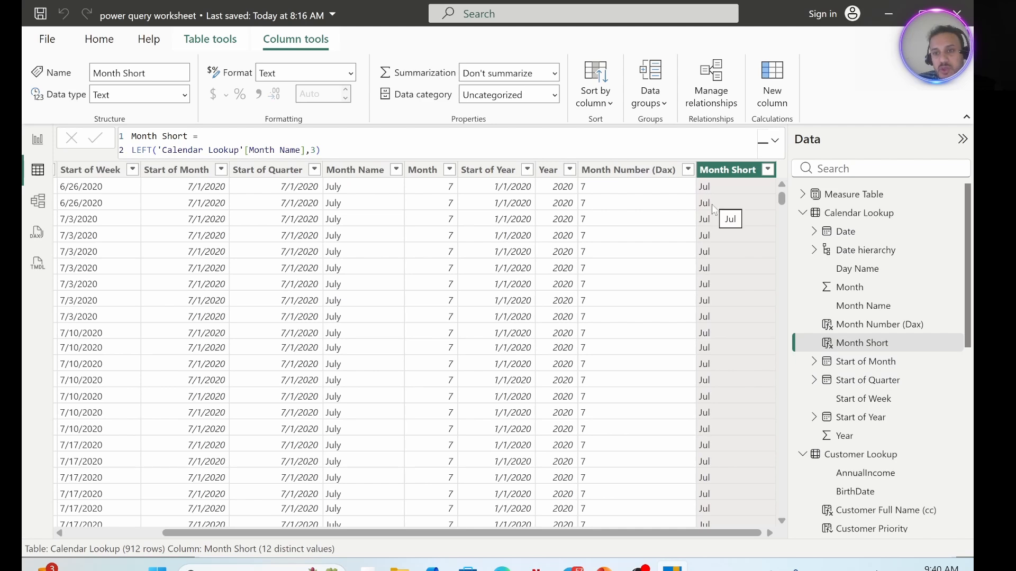
scroll(714, 243, down, 10)
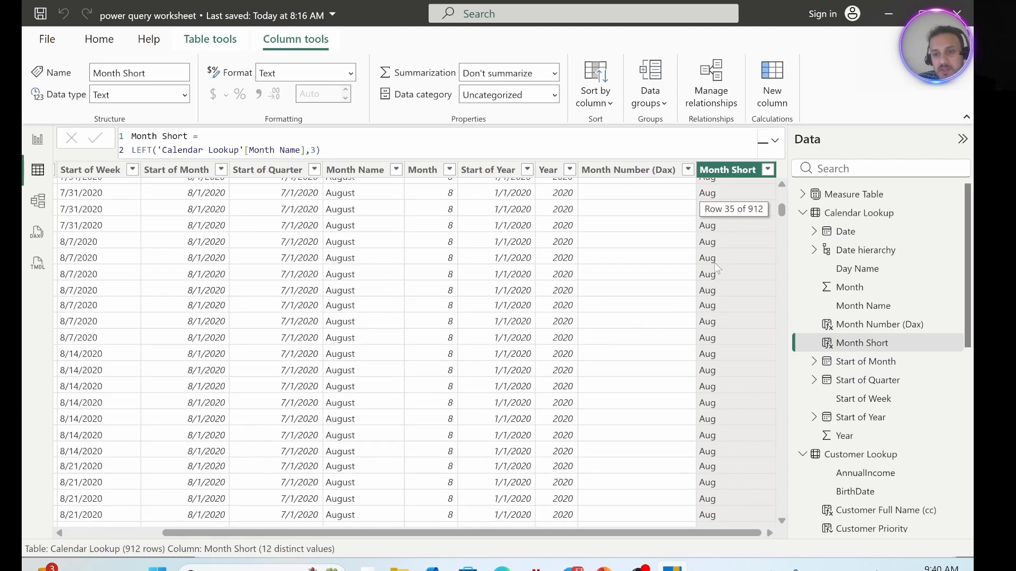
click(768, 169)
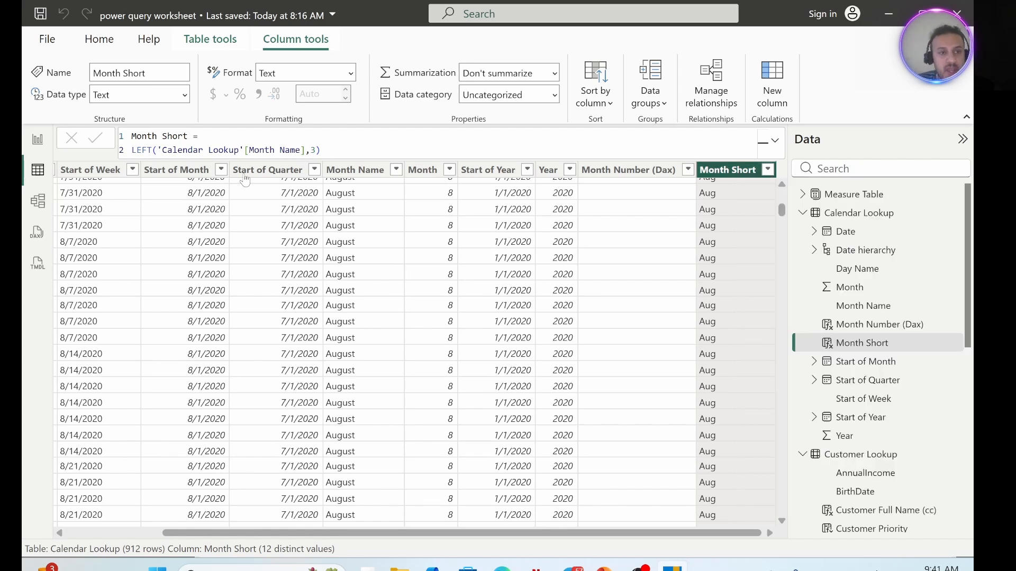
Wrap the LEFT expression in UPPER( ) with each parenthesis on its own formula line, commit it and check Month Short's distinct values.
click(228, 139)
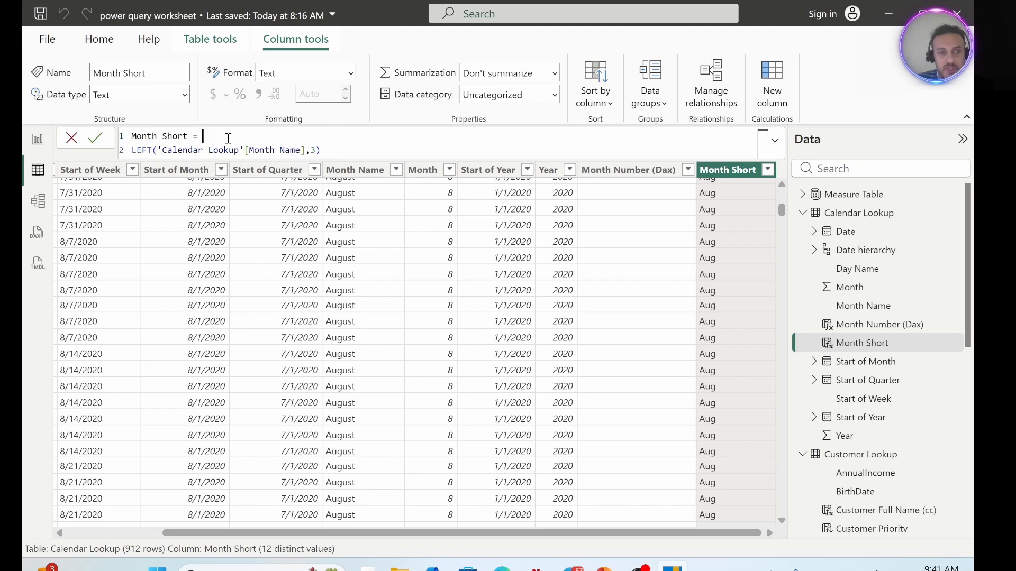
key(shift+Return)
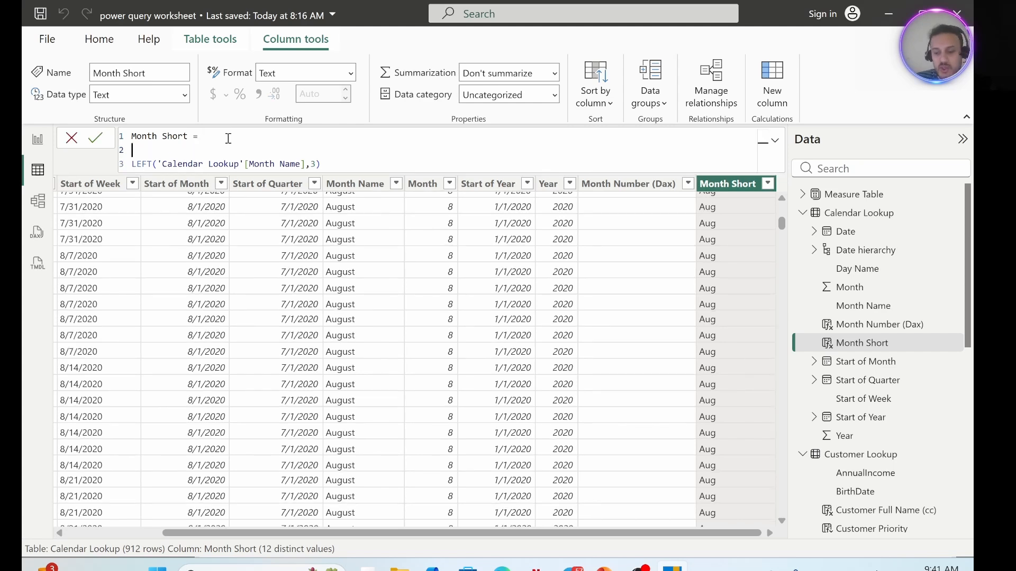
text(upper)
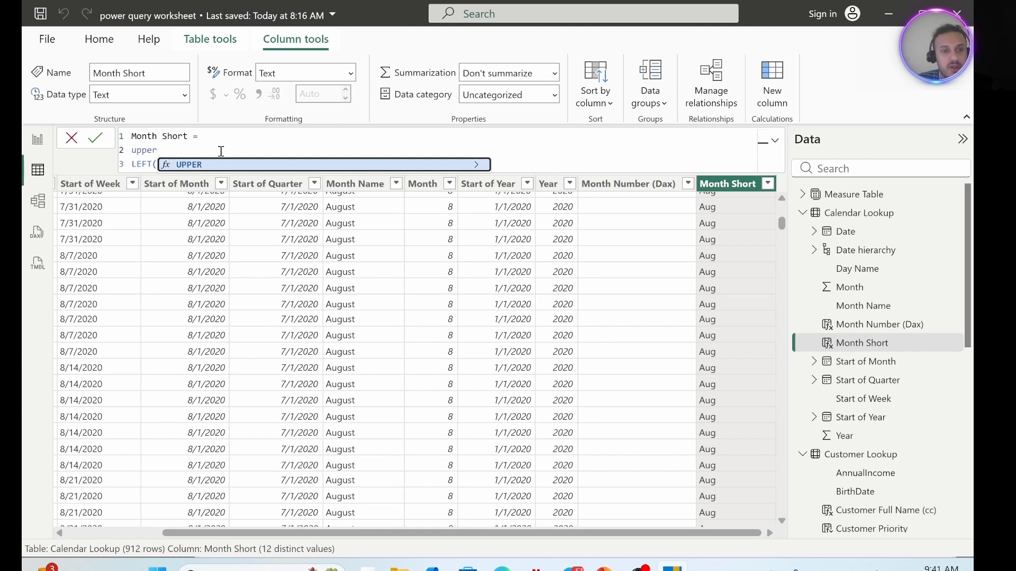
double_click(195, 165)
click(336, 165)
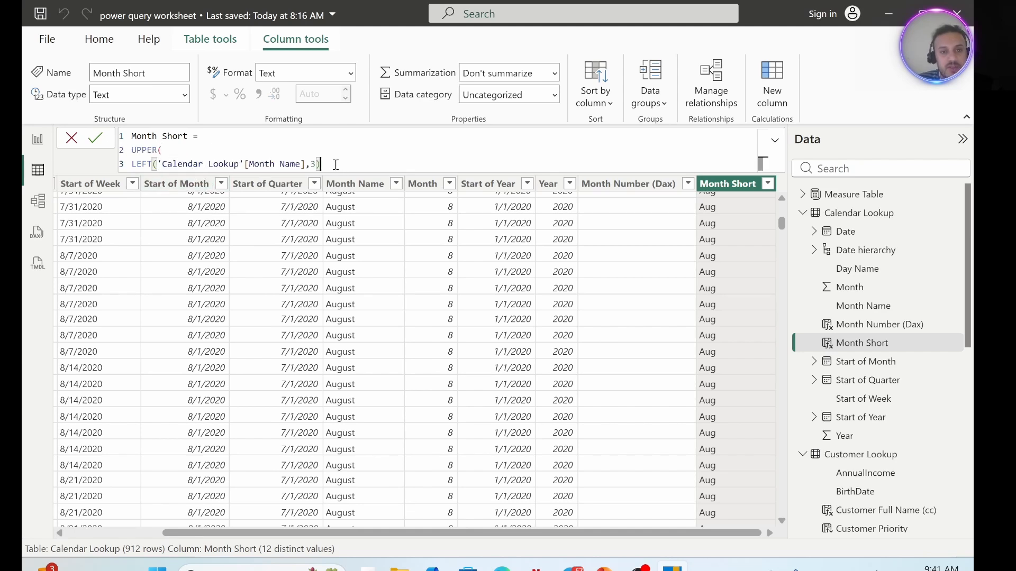
key(shift+Return)
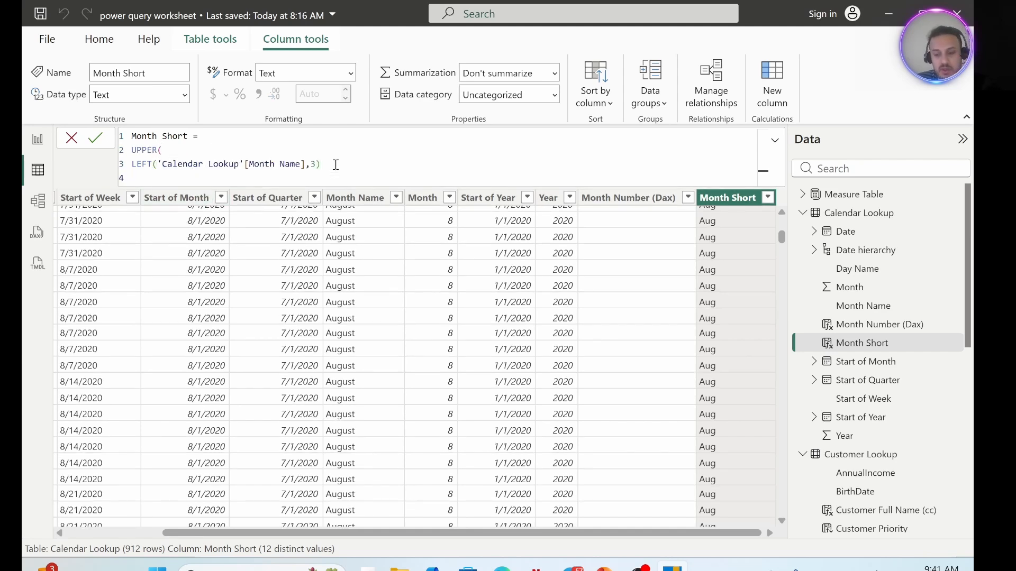
text())
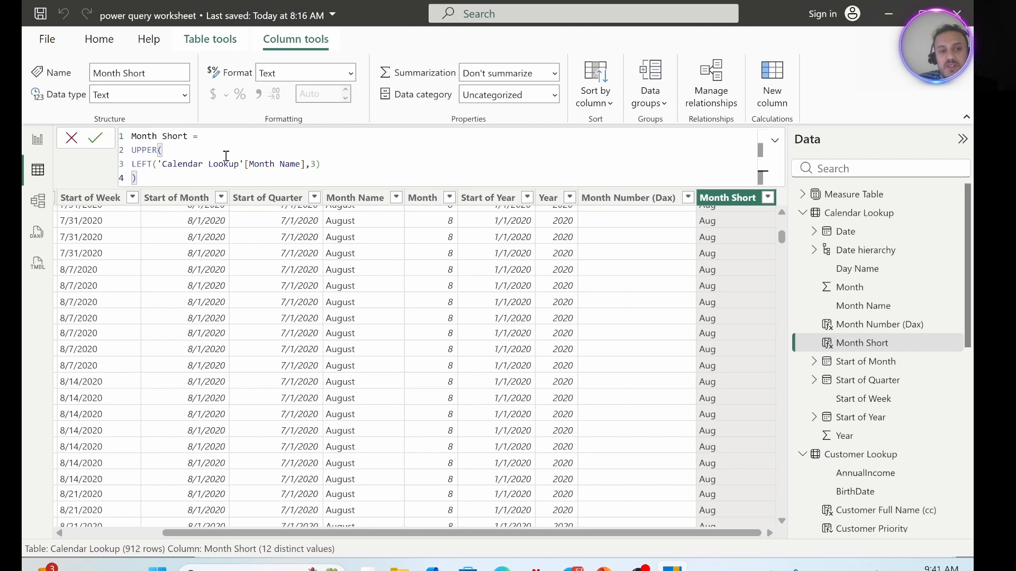
drag(169, 178, 108, 138)
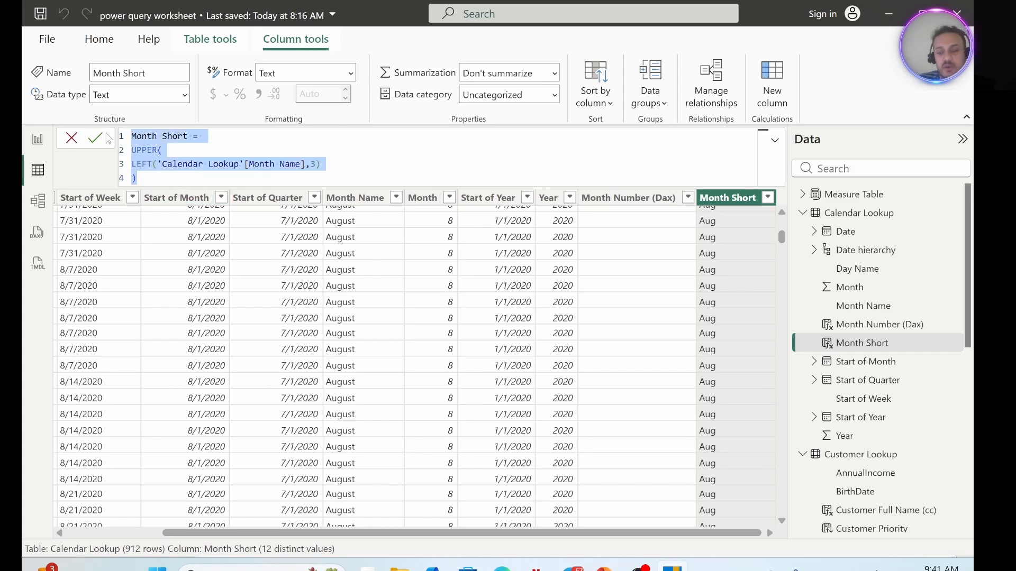
click(107, 136)
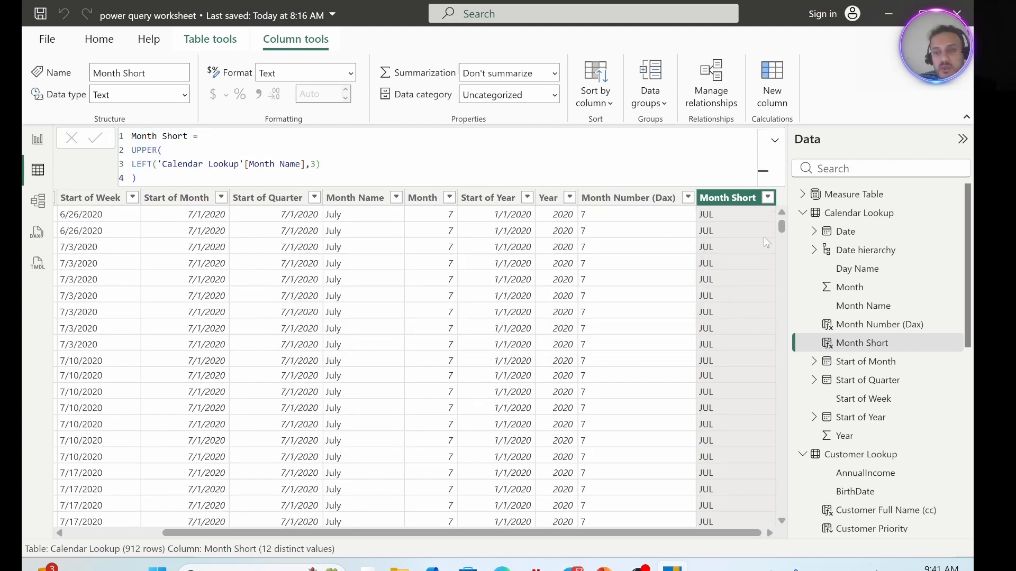
click(768, 197)
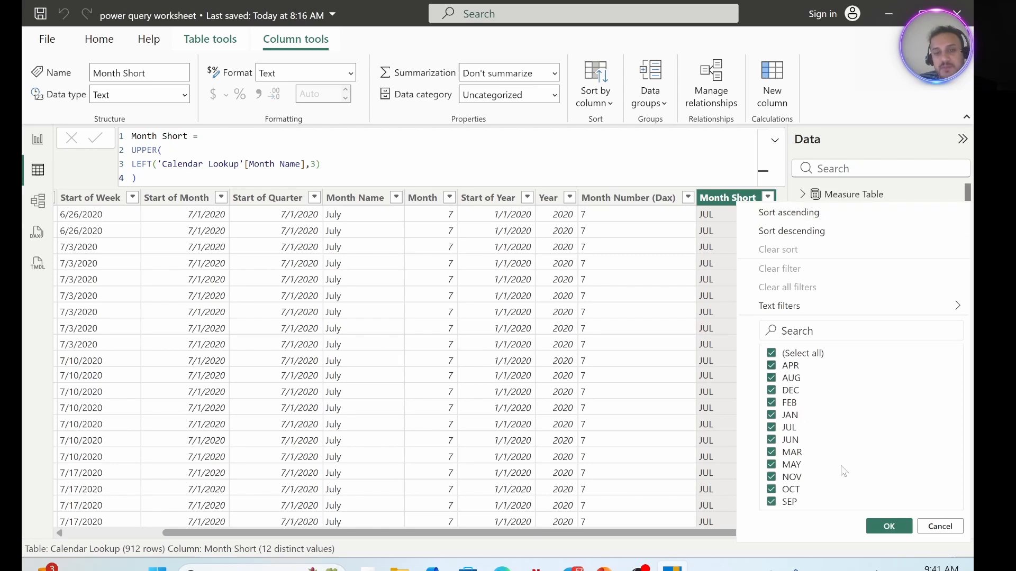
click(375, 168)
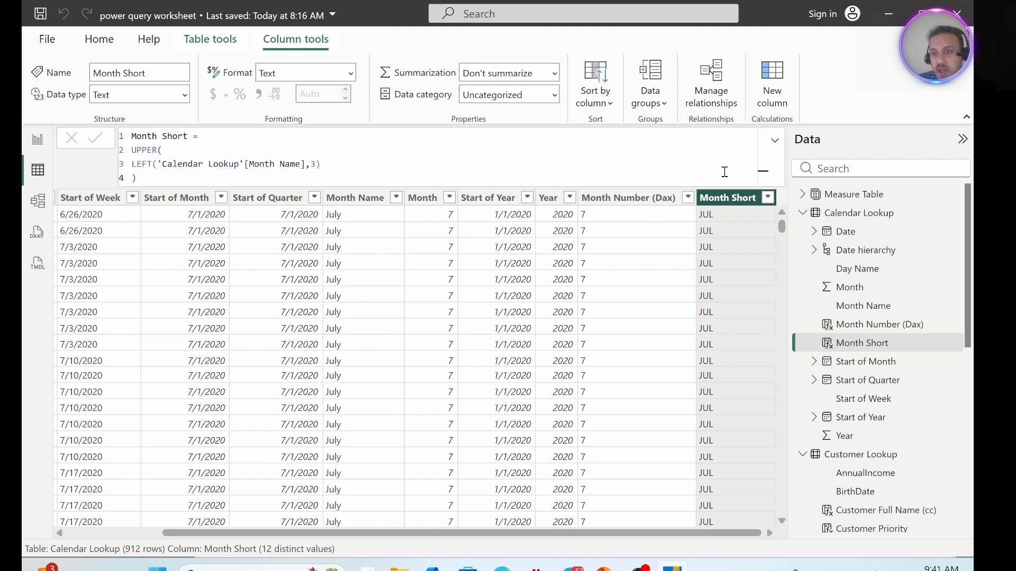
Collapse the Calendar Lookup and Customer Lookup field lists and display the Product Lookup table's data.
click(775, 140)
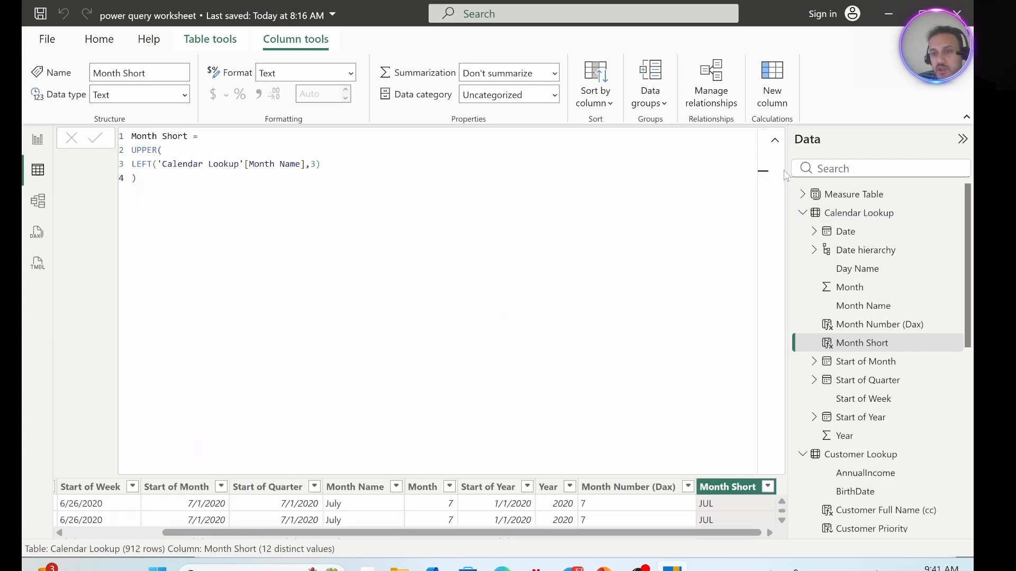
click(775, 140)
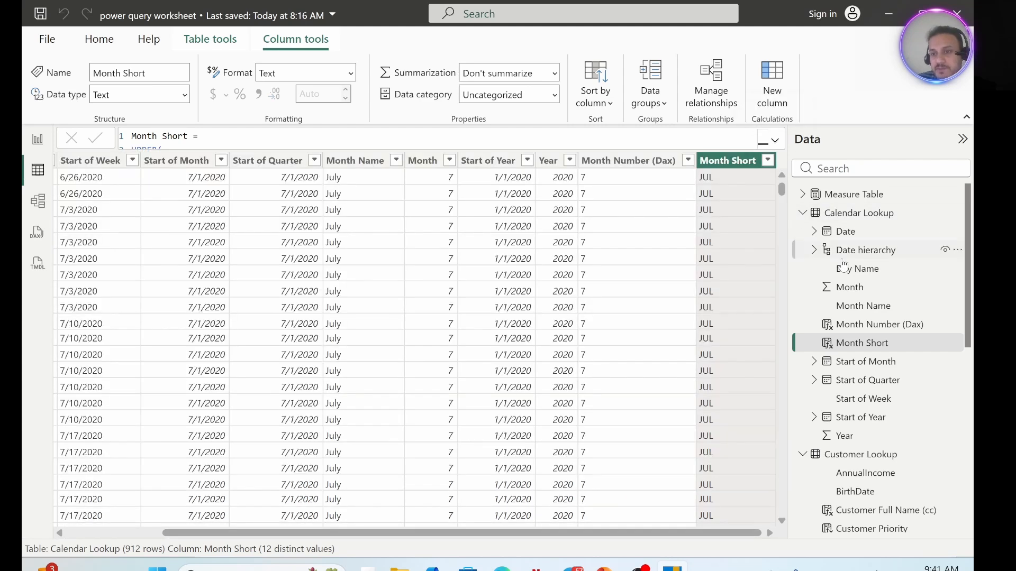
click(798, 213)
click(802, 213)
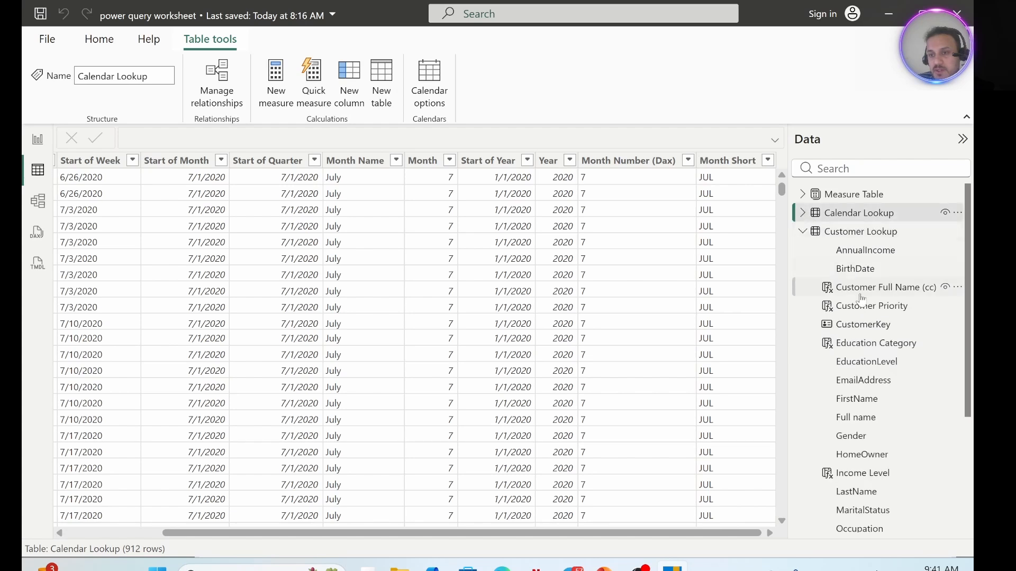
click(804, 235)
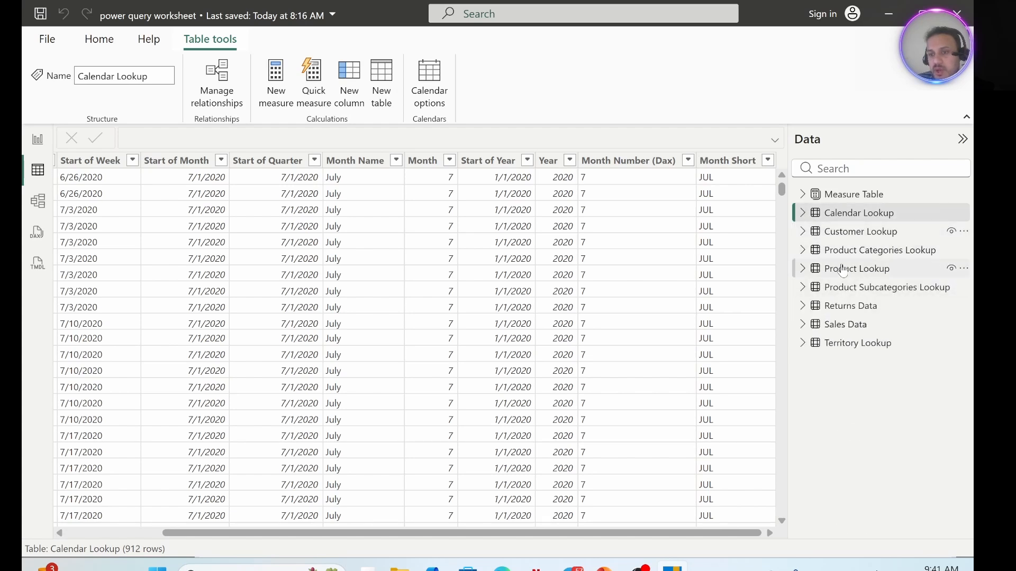
click(828, 271)
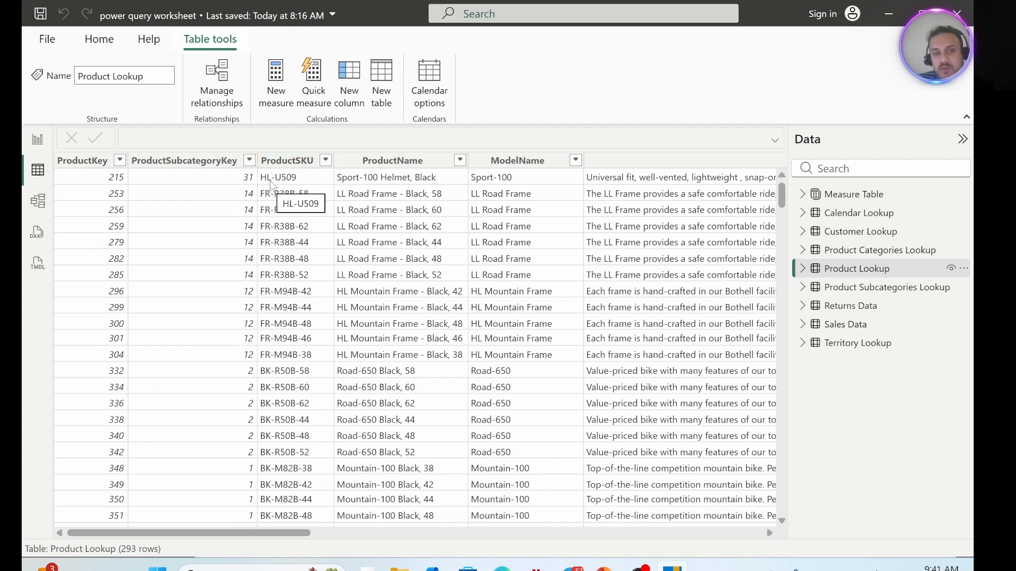
Add a calculated column named SKU Category to the Product Lookup table.
click(343, 74)
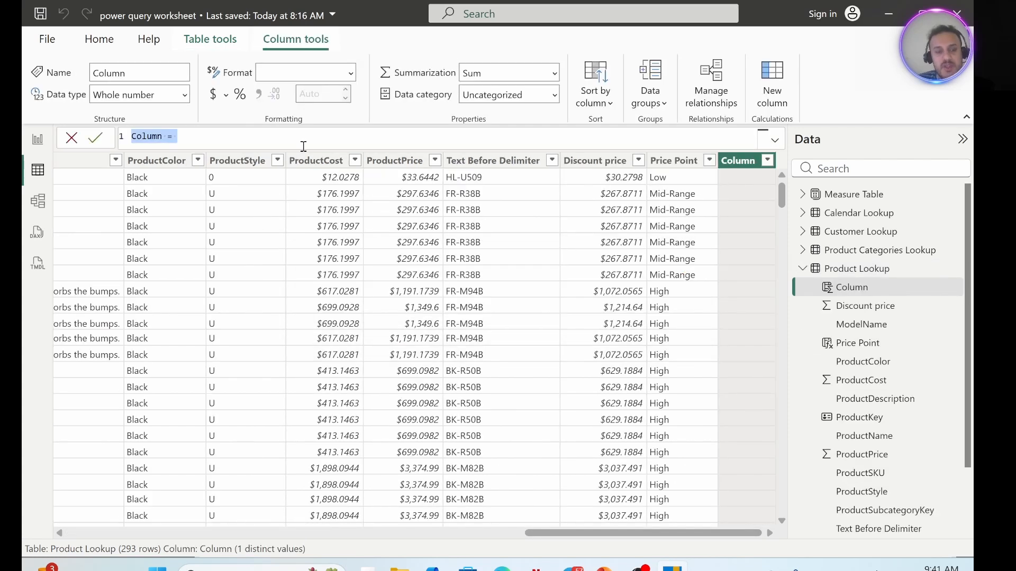
text(SKU)
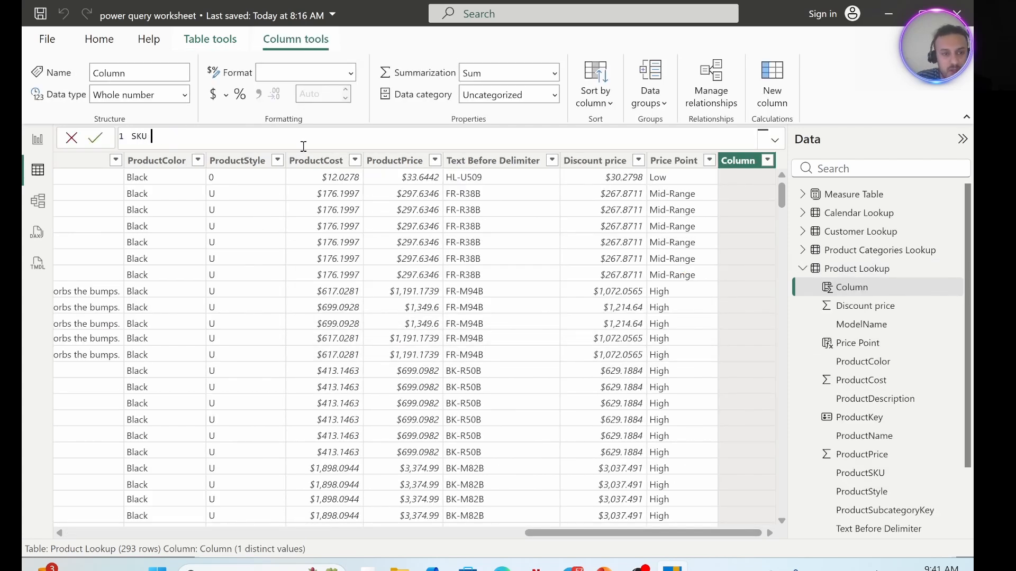
text( Category =)
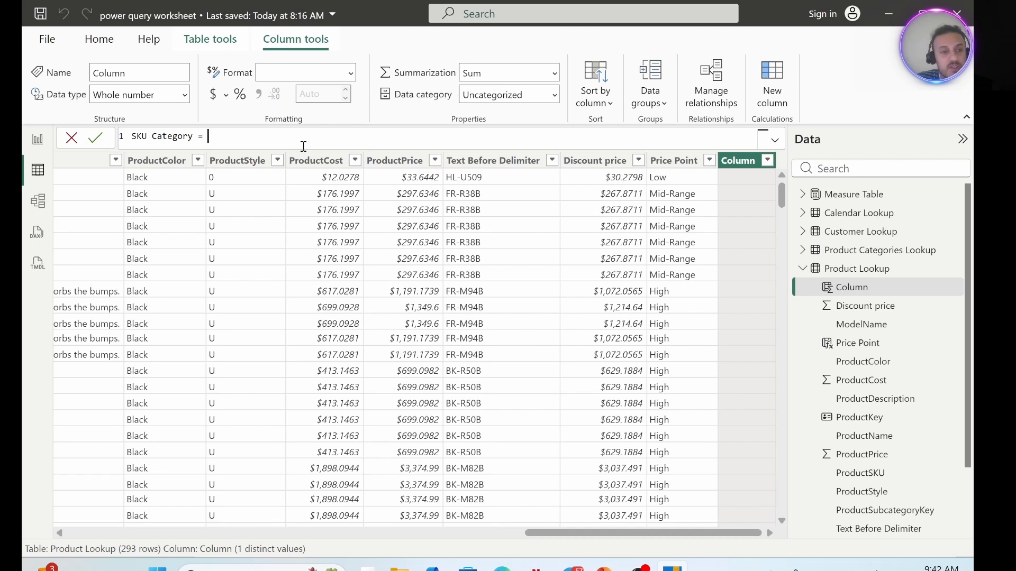
Define SKU Category on a second formula line as LEFT('Product Lookup'[ProductSKU],2) and commit it.
key(shift+Return)
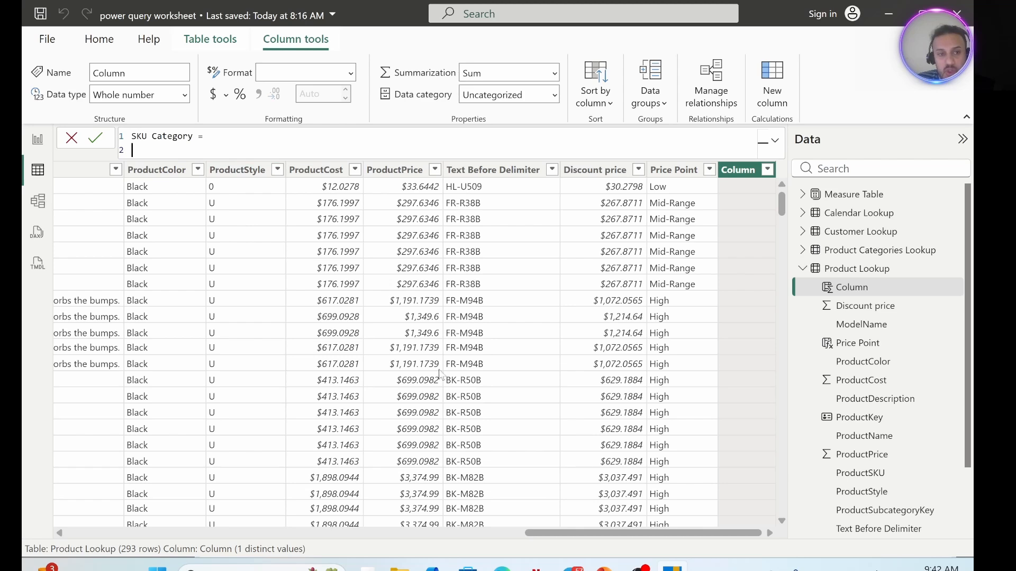
drag(600, 541, 133, 555)
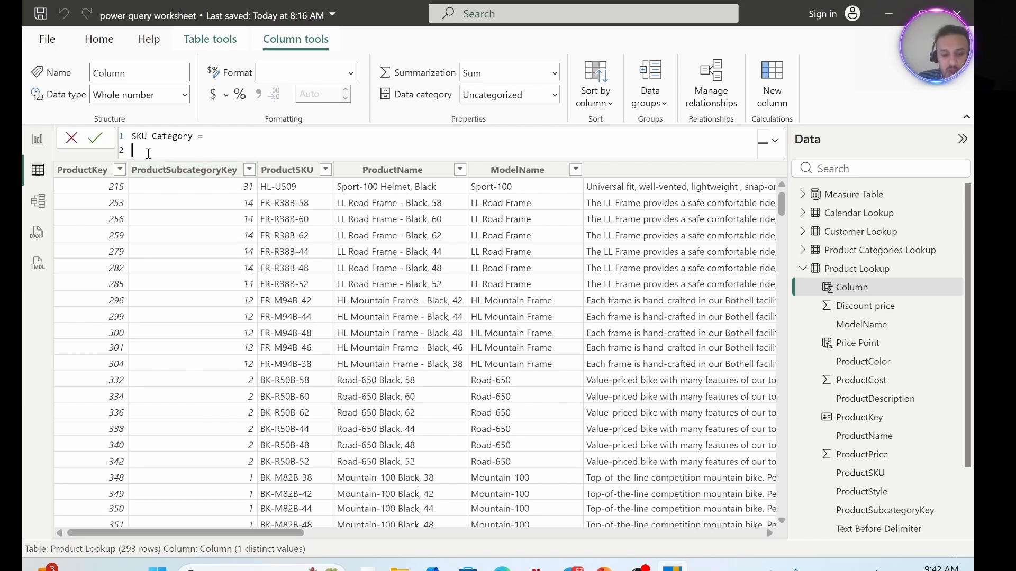
text(lef)
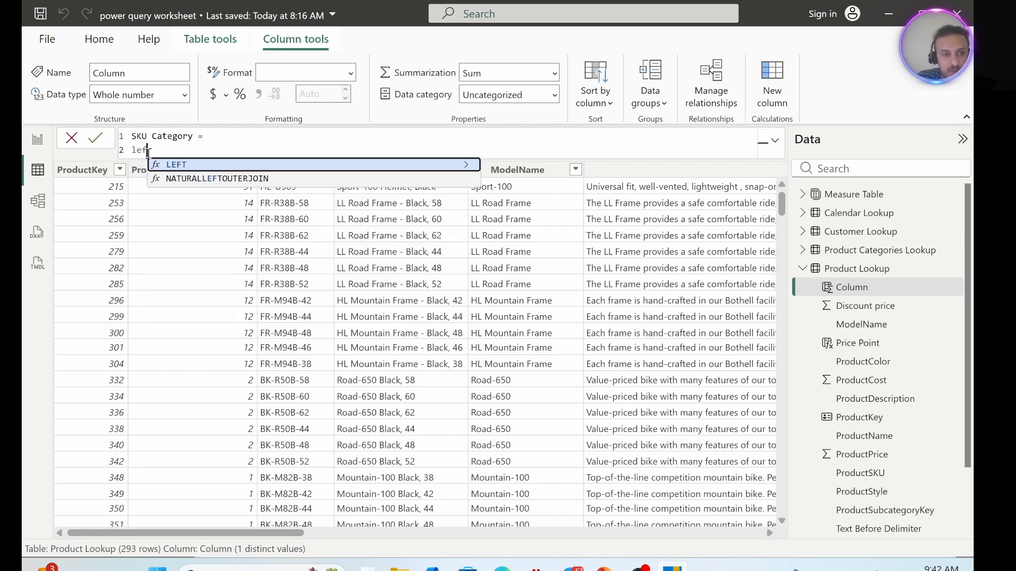
key(Tab)
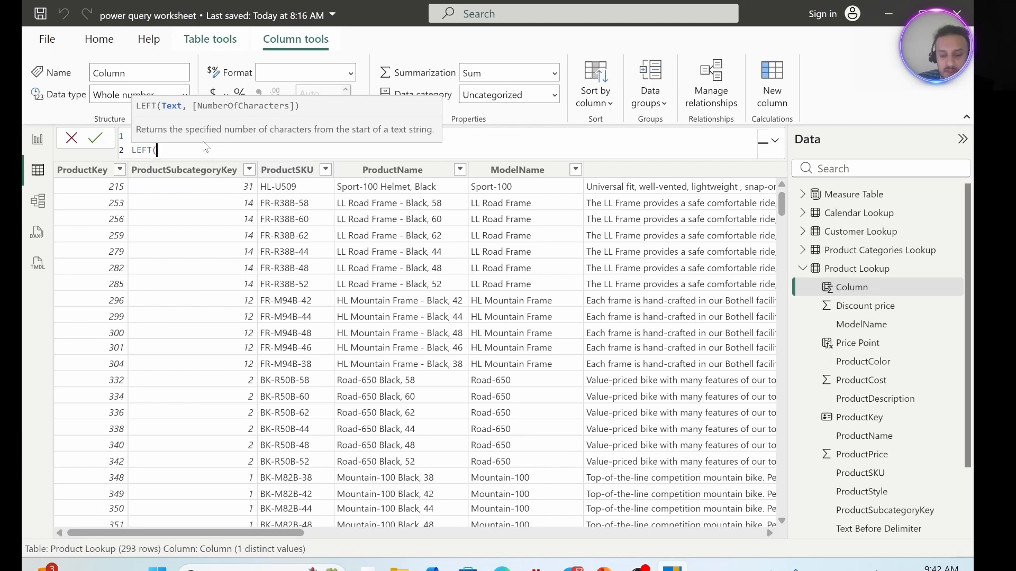
text(p)
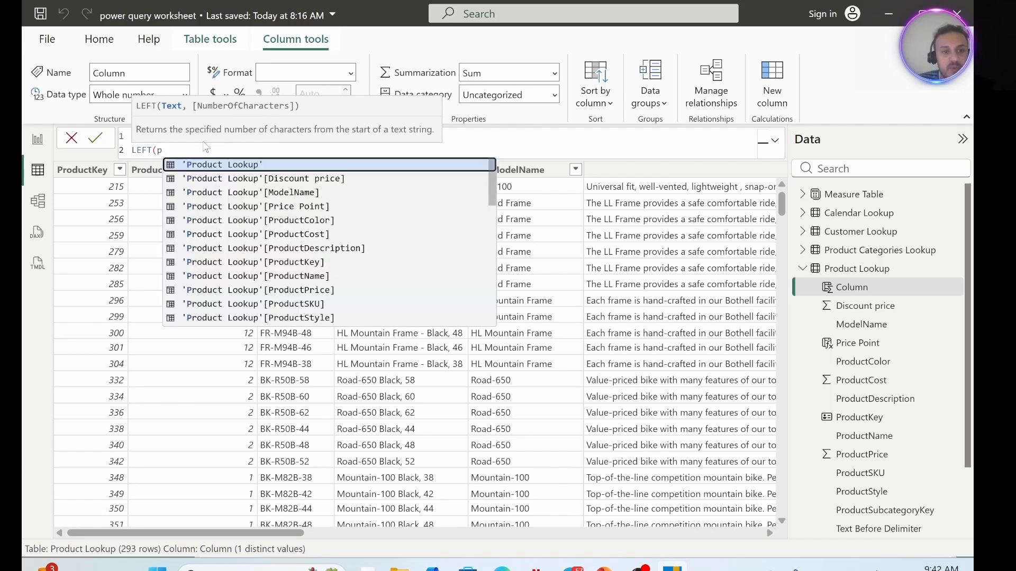
click(299, 305)
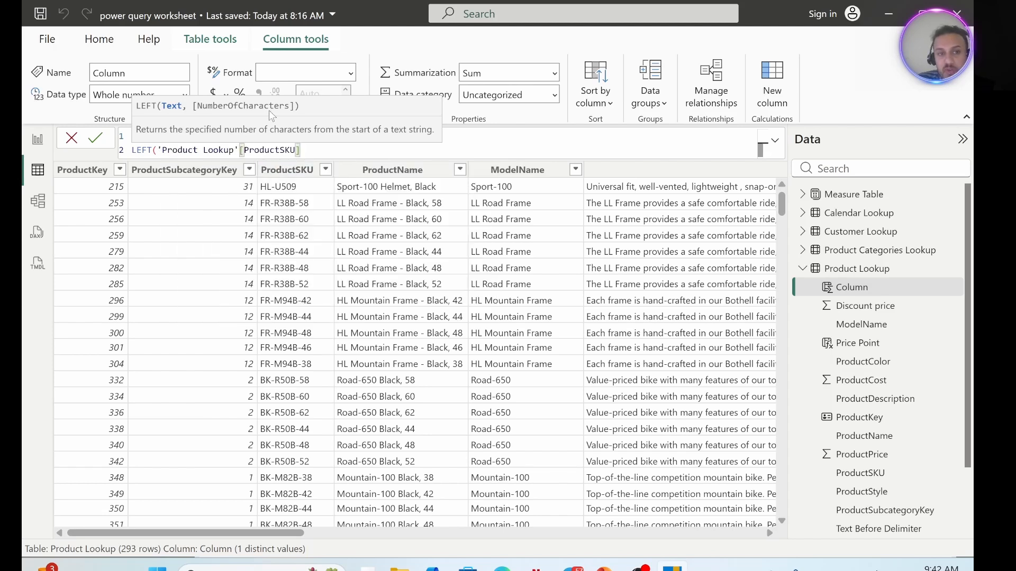
text(,)
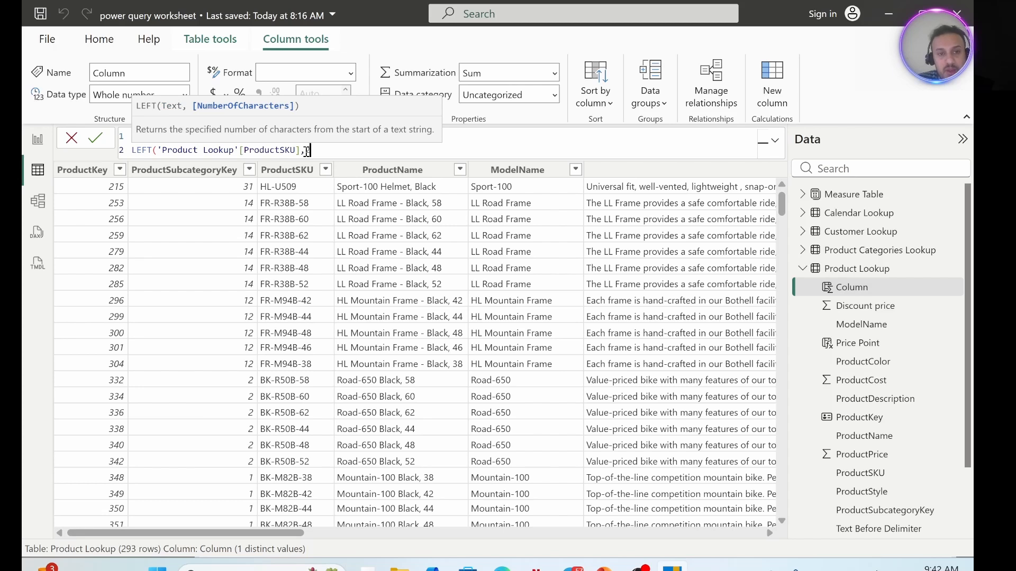
text(2))
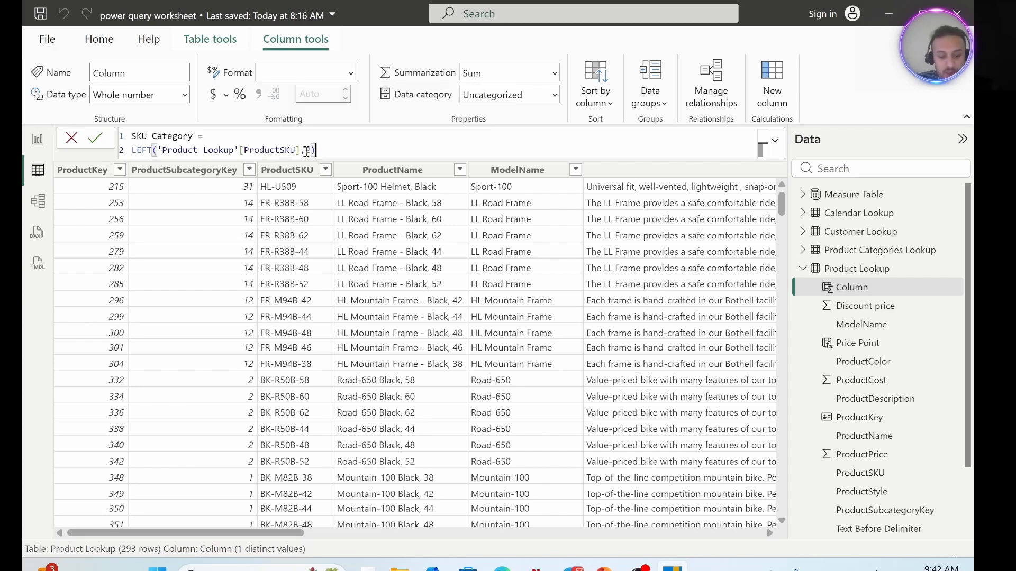
key(Return)
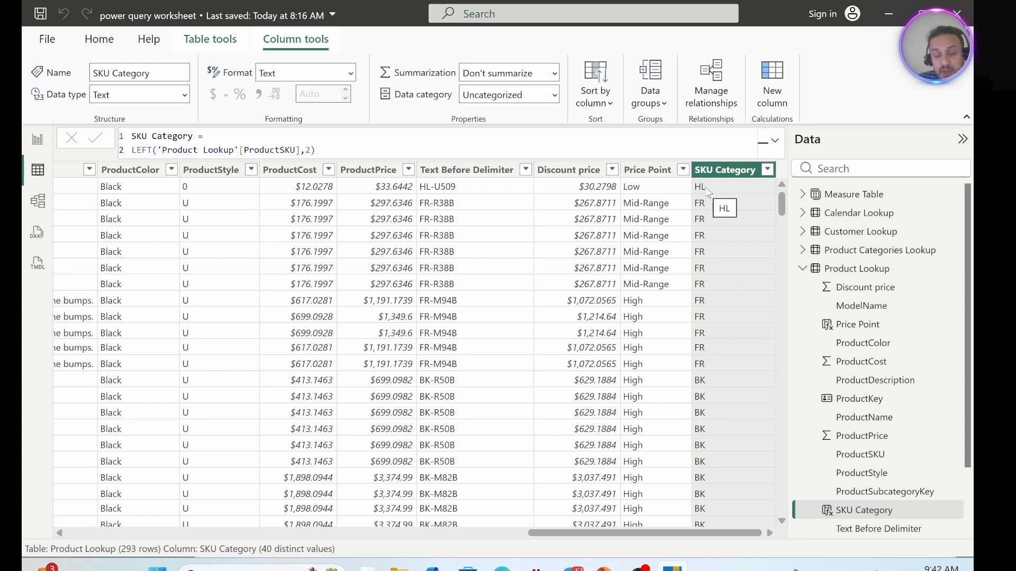
Replace the fixed character count and closing parenthesis in SKU Category's LEFT expression with a SEARCH( function on a new formula line.
drag(651, 533, 186, 560)
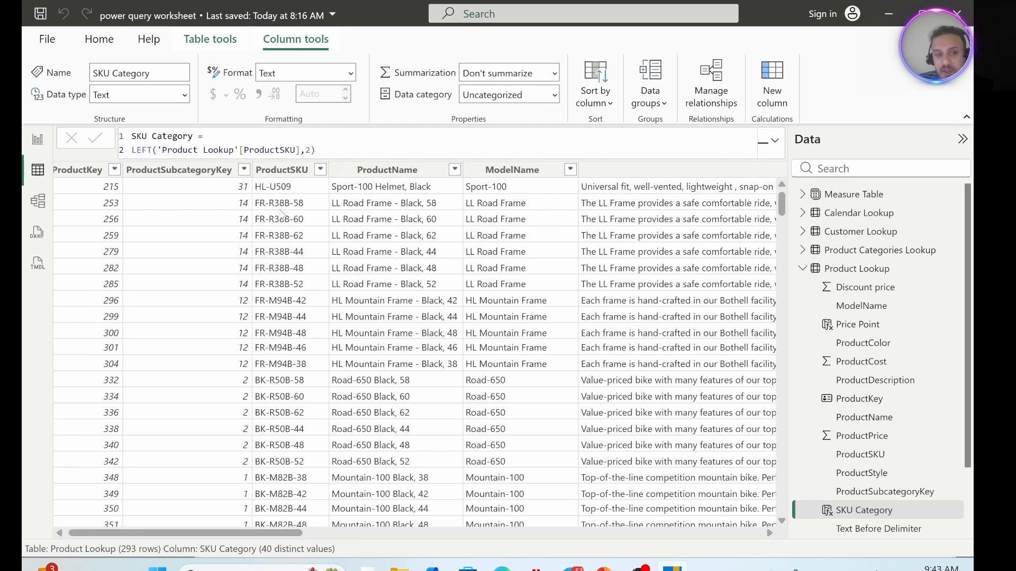
click(323, 152)
key(BackSpace)
key(BackSpace)
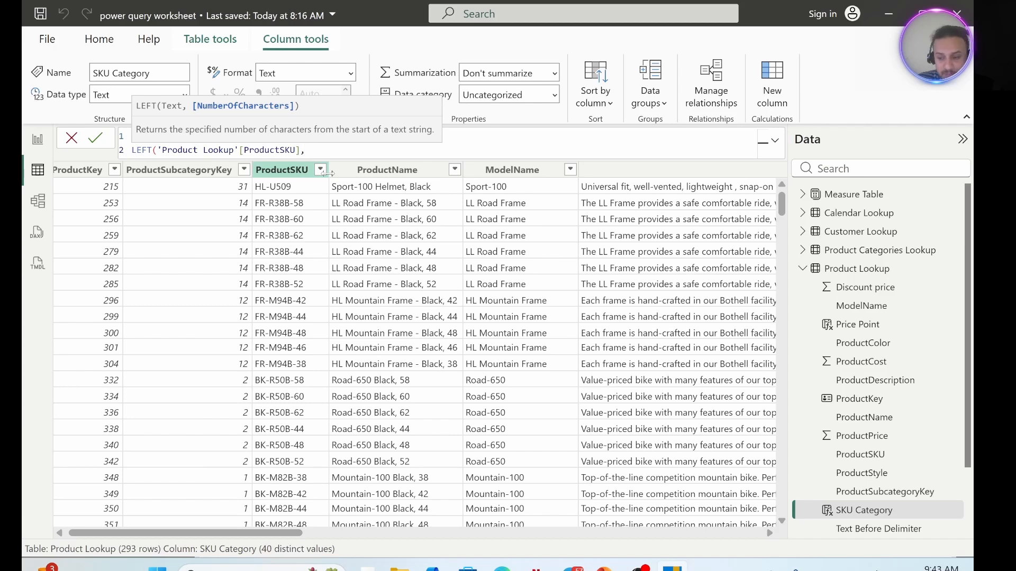
key(shift+Return)
text(se)
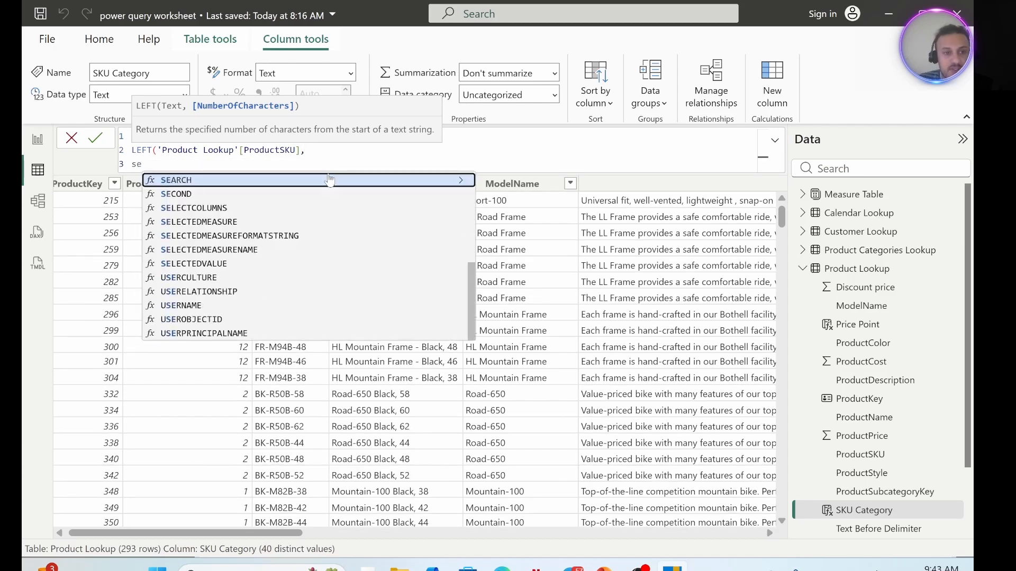
click(184, 182)
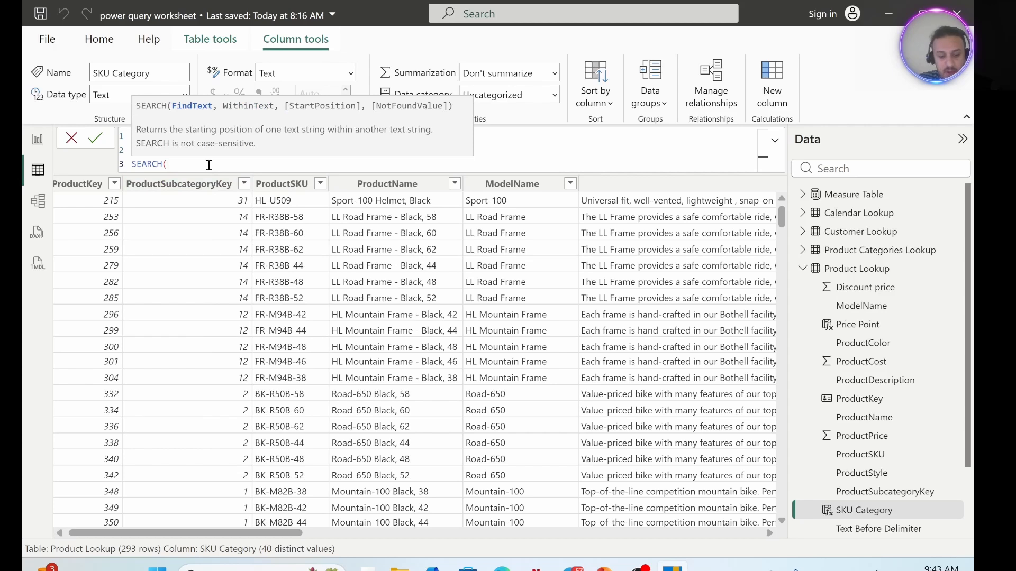
Give SEARCH the arguments "-" and 'Product Lookup'[ProductSKU] on separate formula lines, and close the function on its own line.
key(shift+Return)
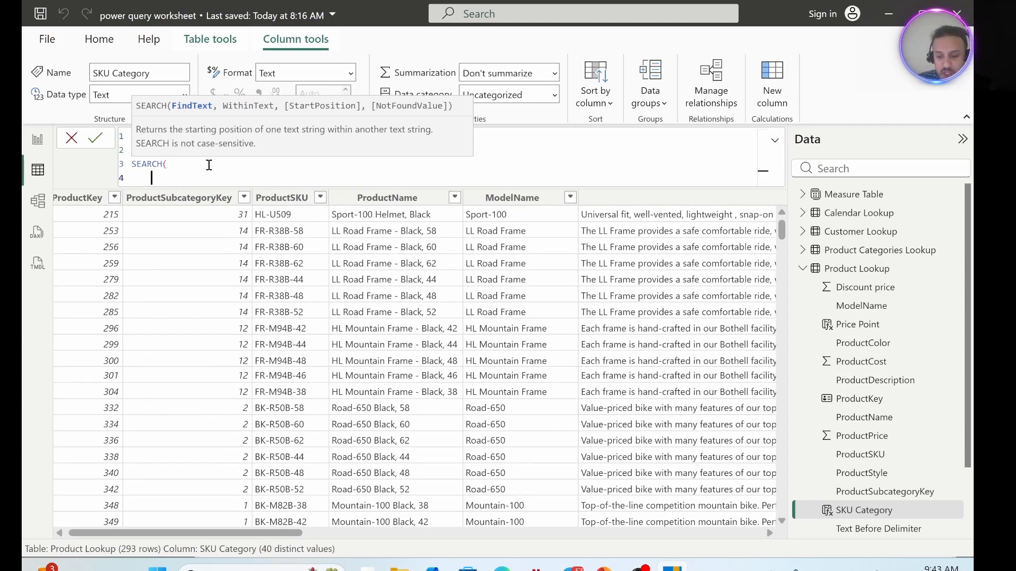
text("-)
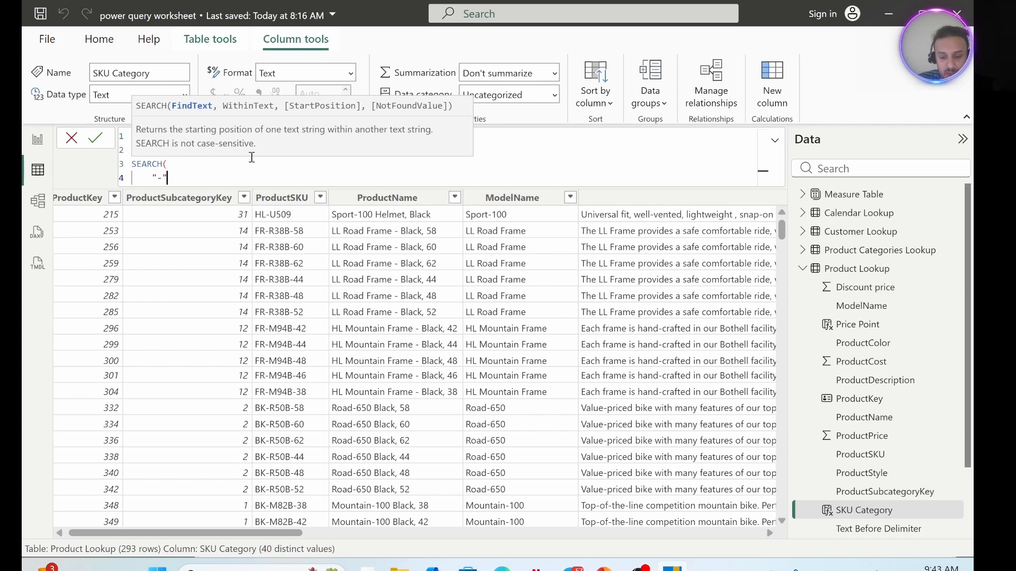
text(,)
key(shift+Return)
text(P)
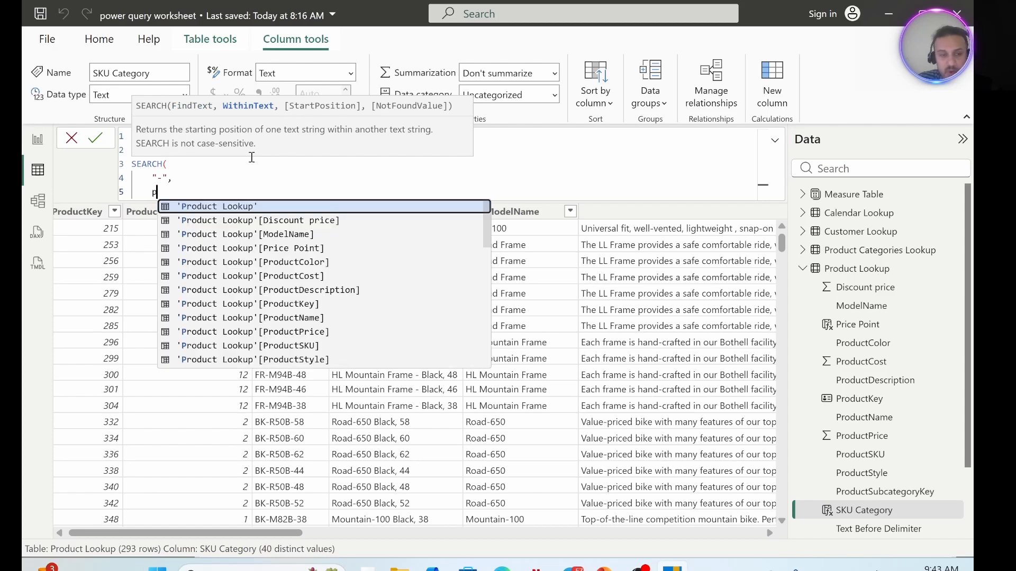
click(289, 345)
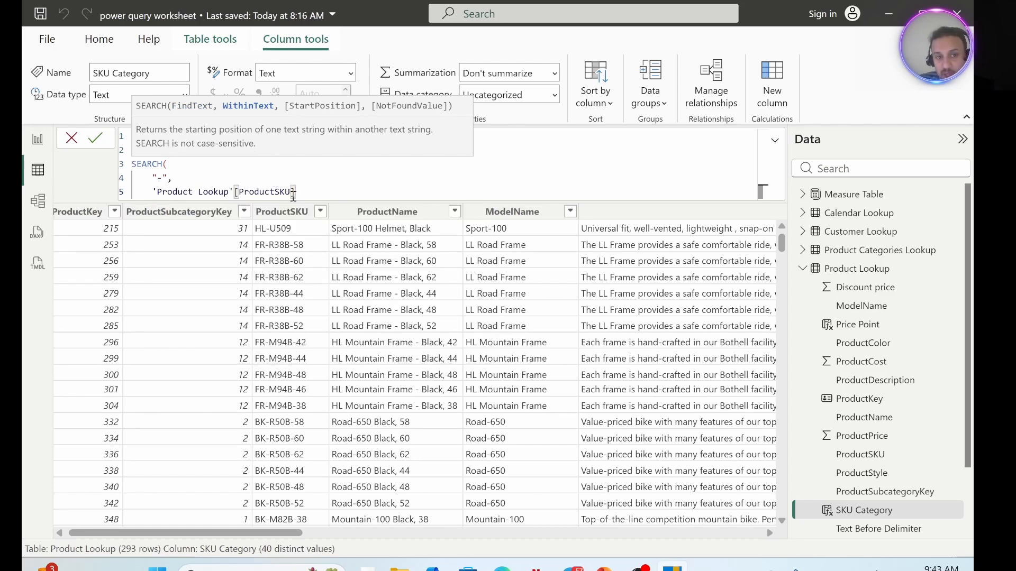
key(shift+Return)
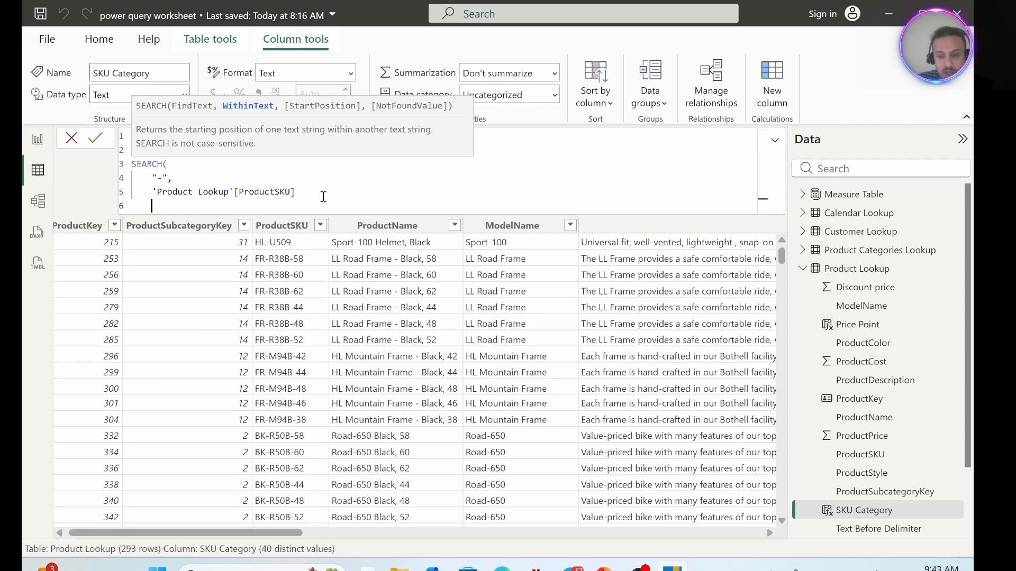
text())
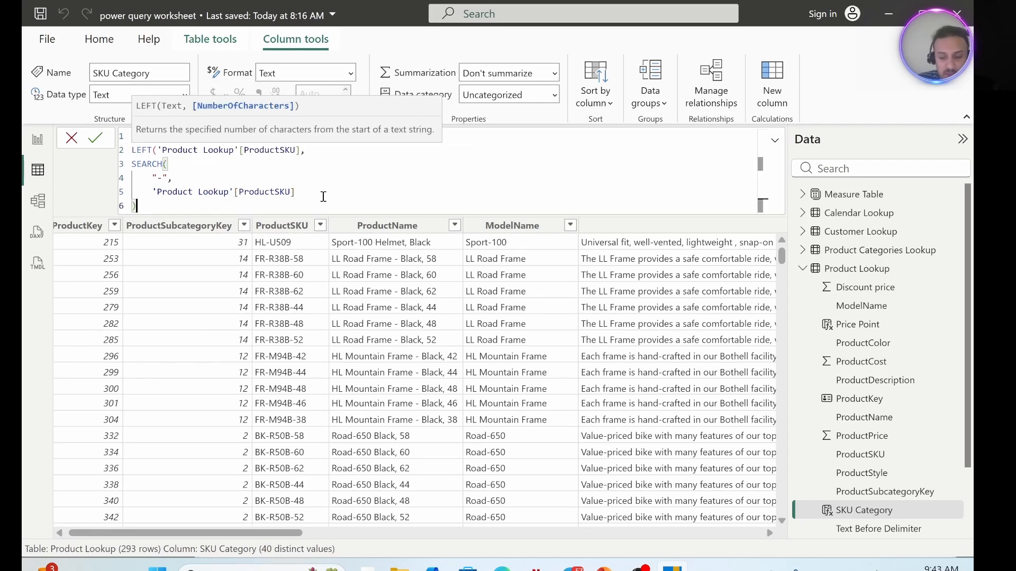
Subtract 1 from the SEARCH result, close the LEFT function on a new line and commit the SKU Category formula.
key(shift+Return)
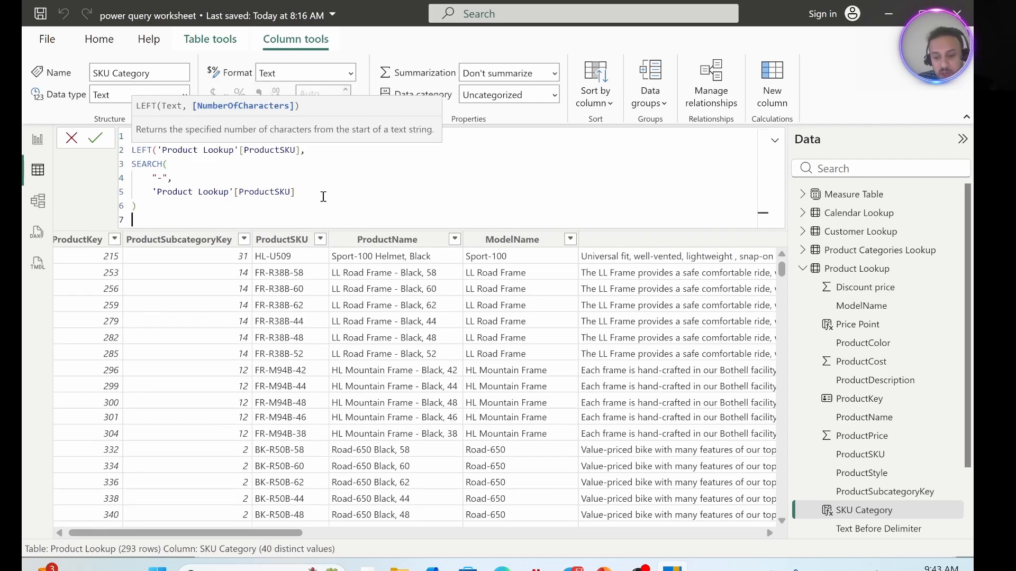
text(-1)
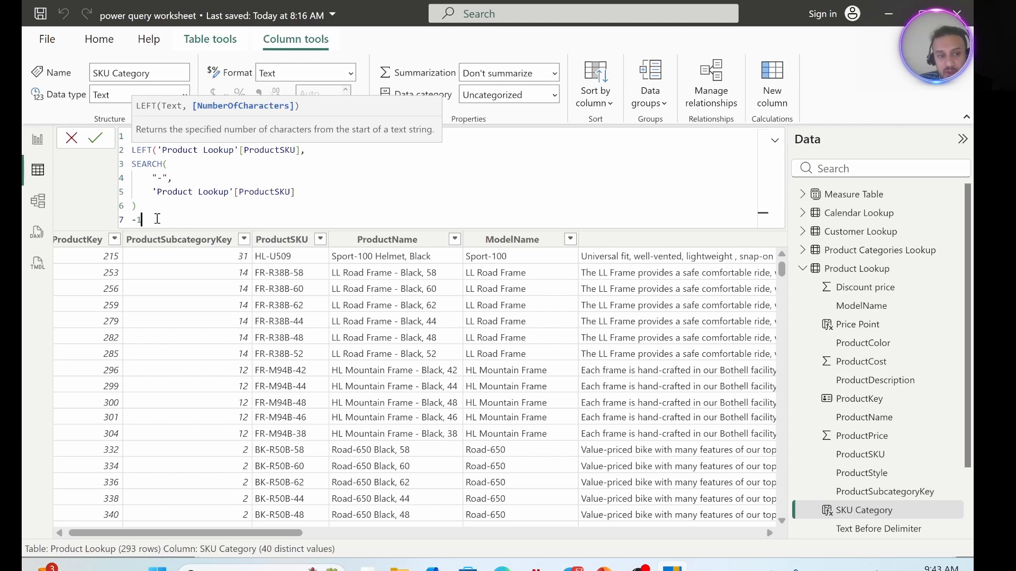
key(shift+Return)
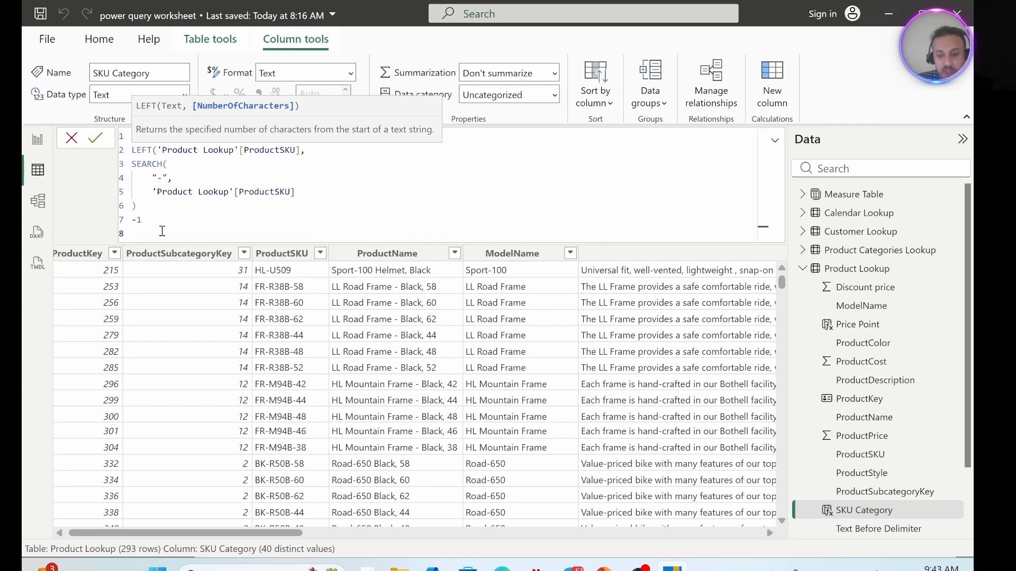
text())
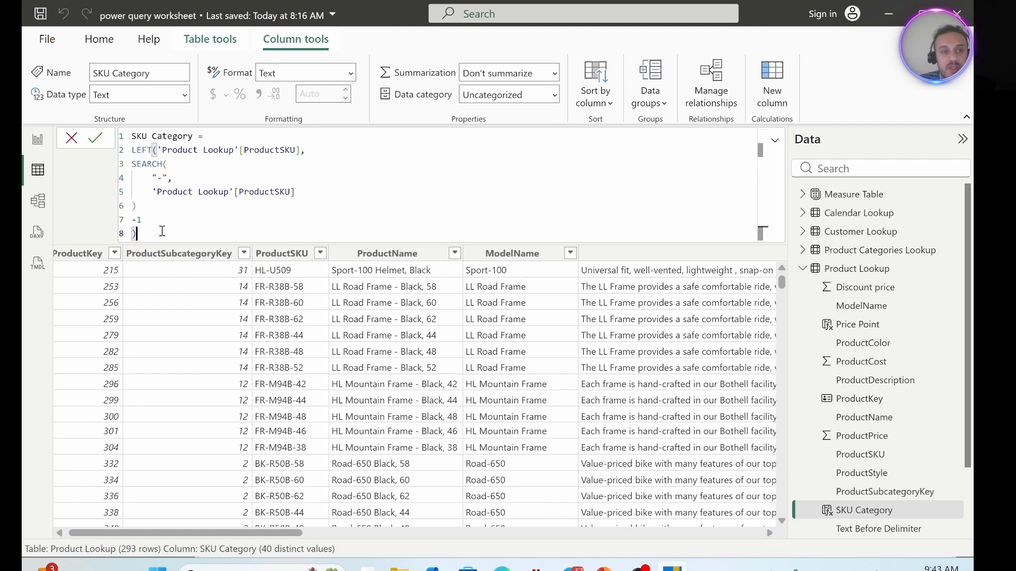
drag(137, 233, 129, 139)
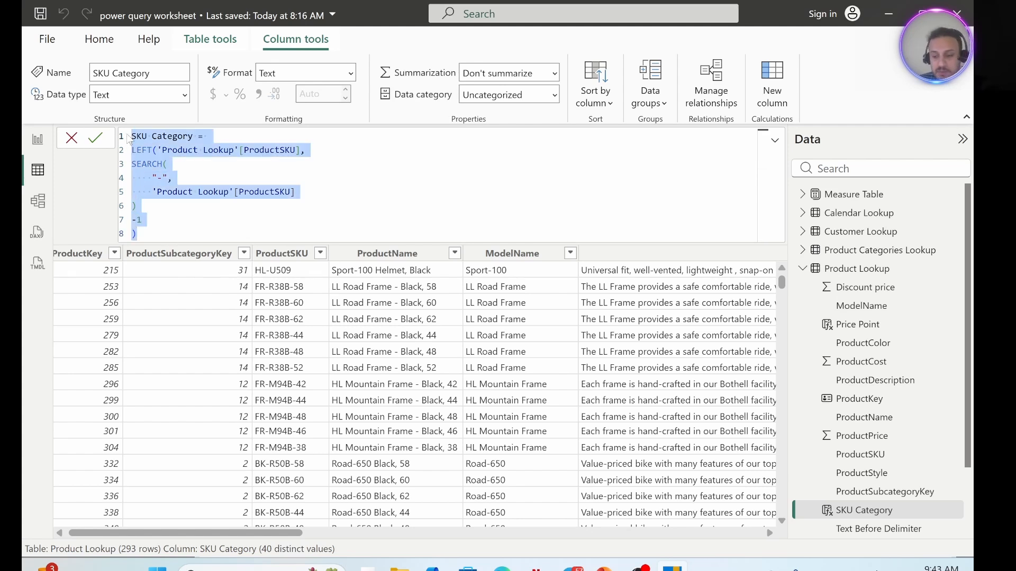
key(Return)
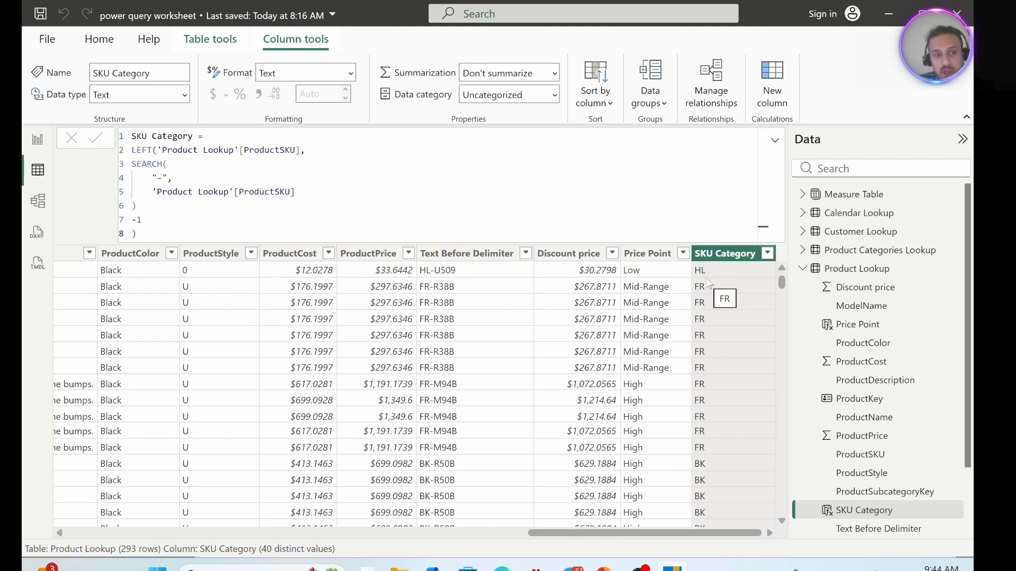
Commit the SKU Category formula without the -1 after SEARCH, and put the -1 back on its line.
drag(155, 219, 130, 220)
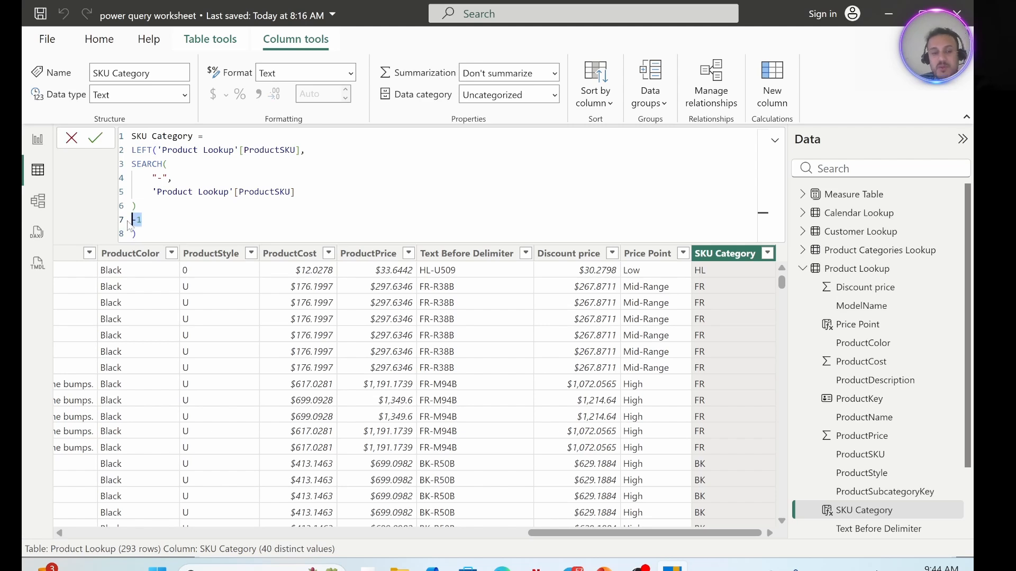
key(BackSpace)
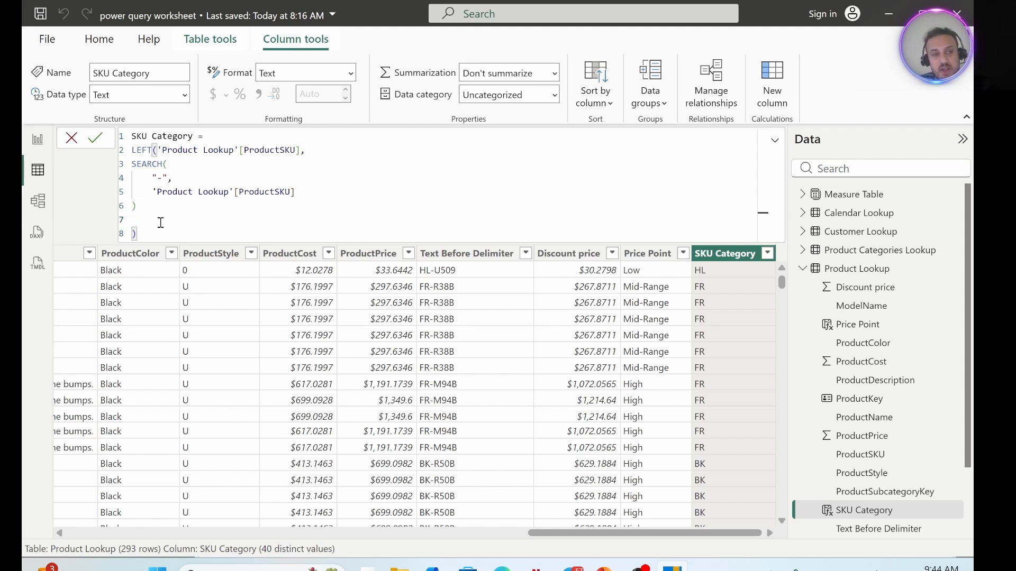
drag(137, 234, 118, 133)
key(Return)
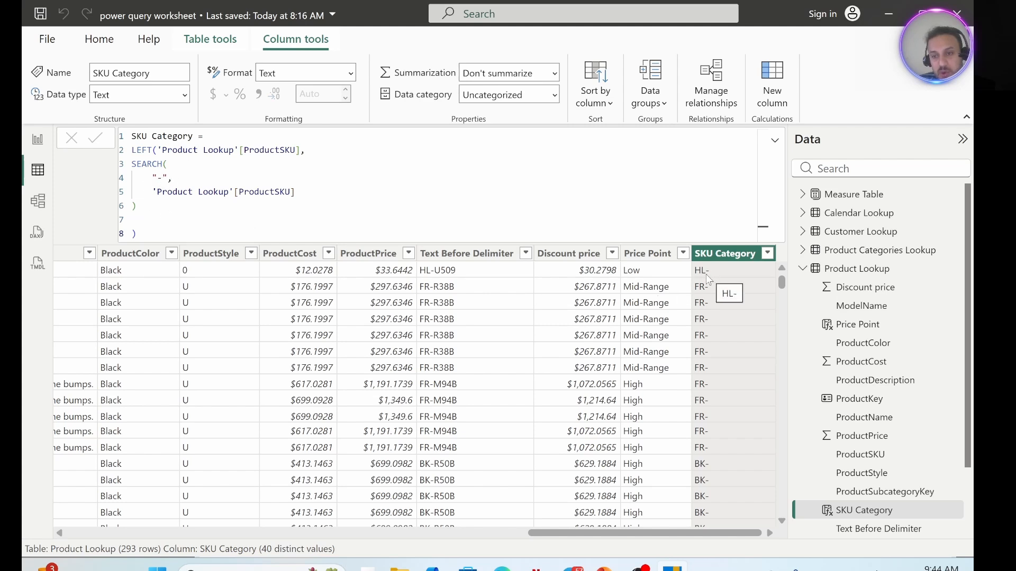
click(136, 223)
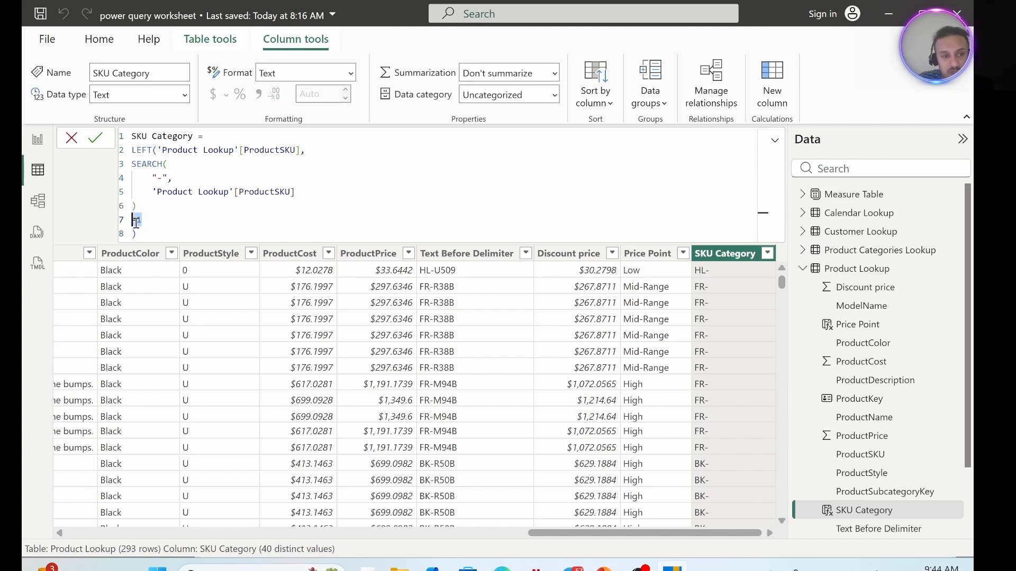
text(-1)
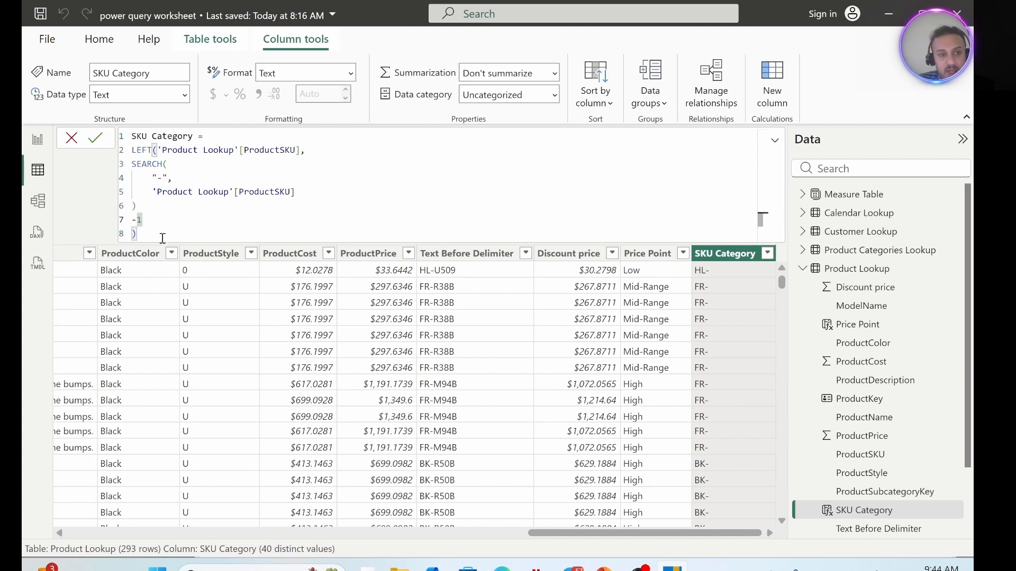
Reduce SKU Category to the SEARCH function alone by deleting the -1, the LEFT line and its closing parenthesis, and commit it.
drag(142, 220, 123, 221)
key(BackSpace)
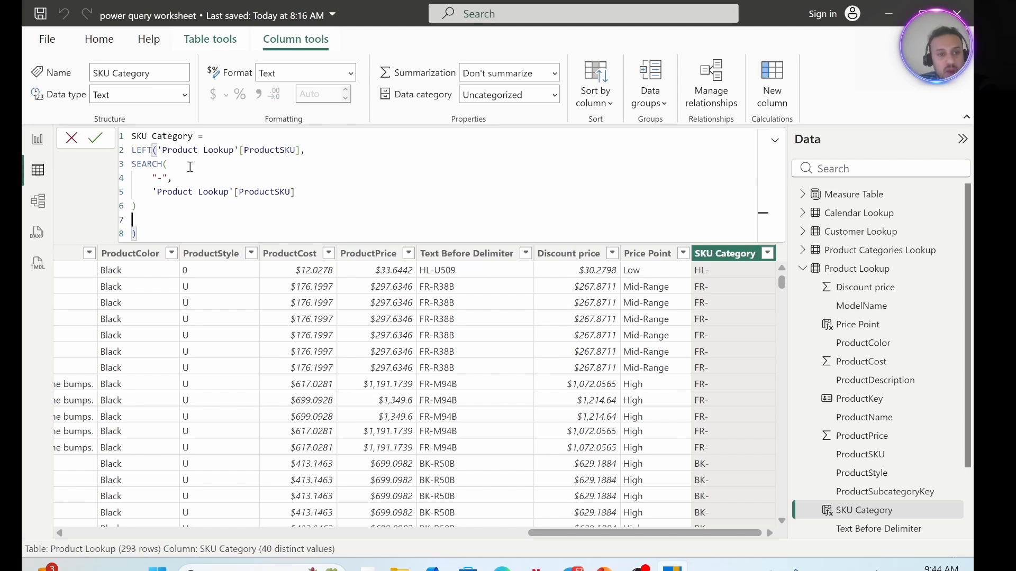
drag(320, 150, 123, 145)
key(BackSpace)
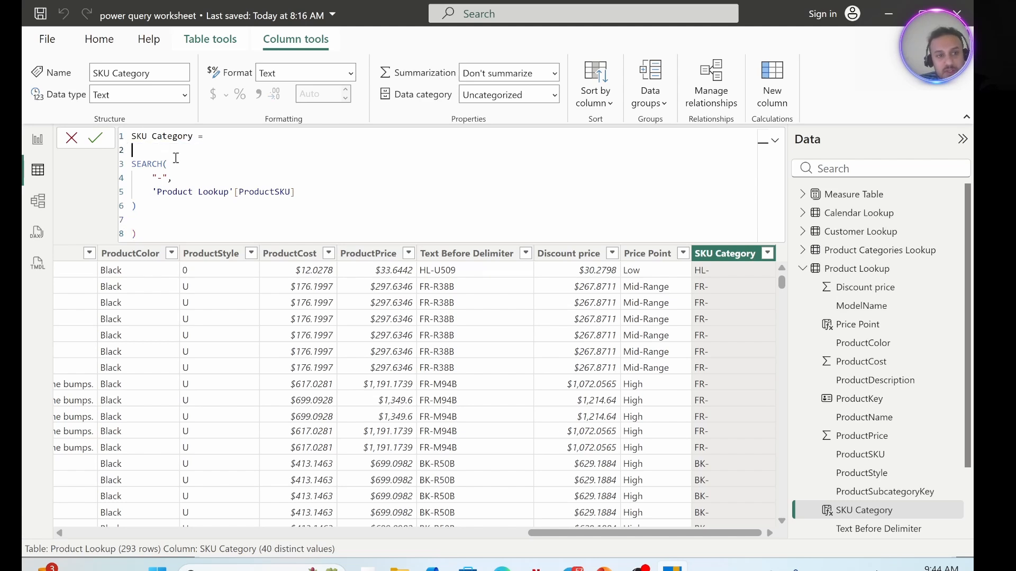
click(134, 234)
key(Delete)
drag(299, 192, 121, 160)
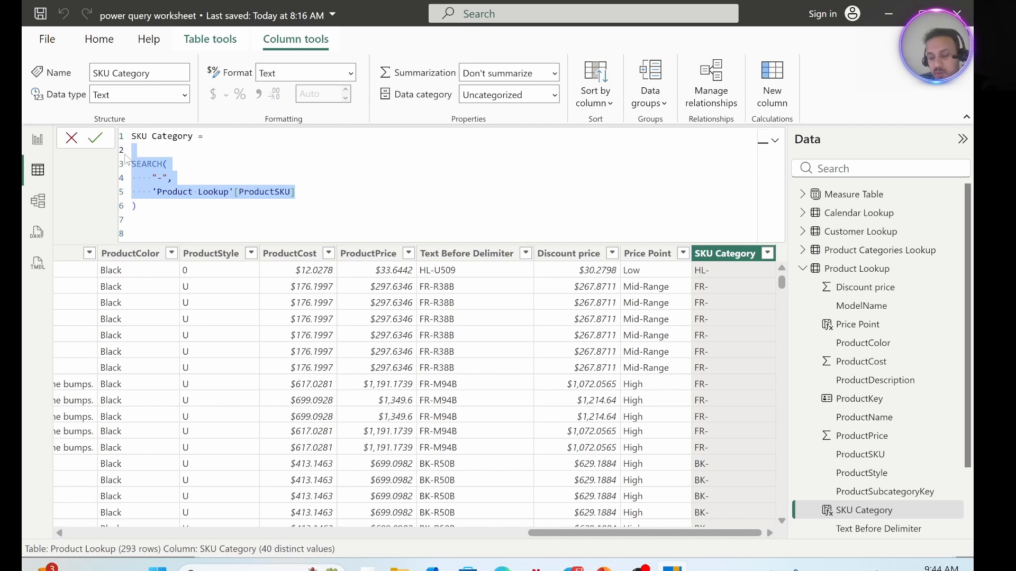
key(Return)
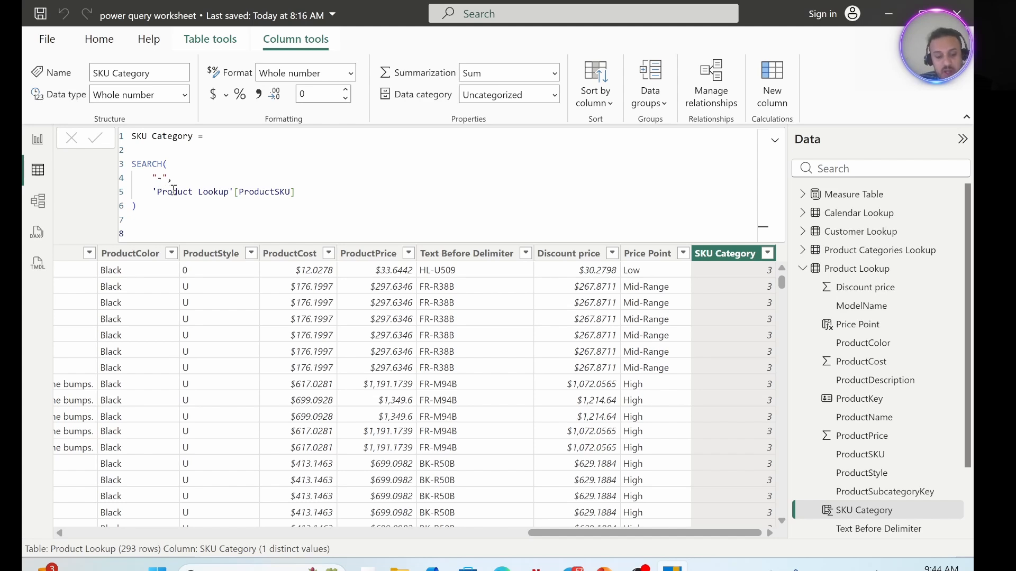
Undo the deletions in the SKU Category formula to restore LEFT, the -1 and the closing parenthesis, and commit it.
click(157, 226)
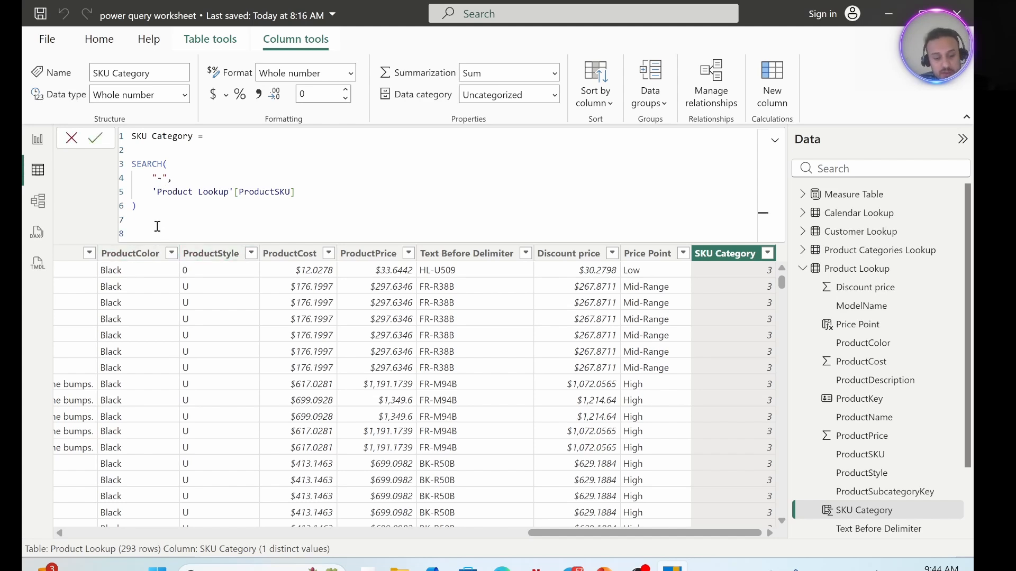
key(ctrl+z)
key(ctrl+z)
key(ctrl+z)
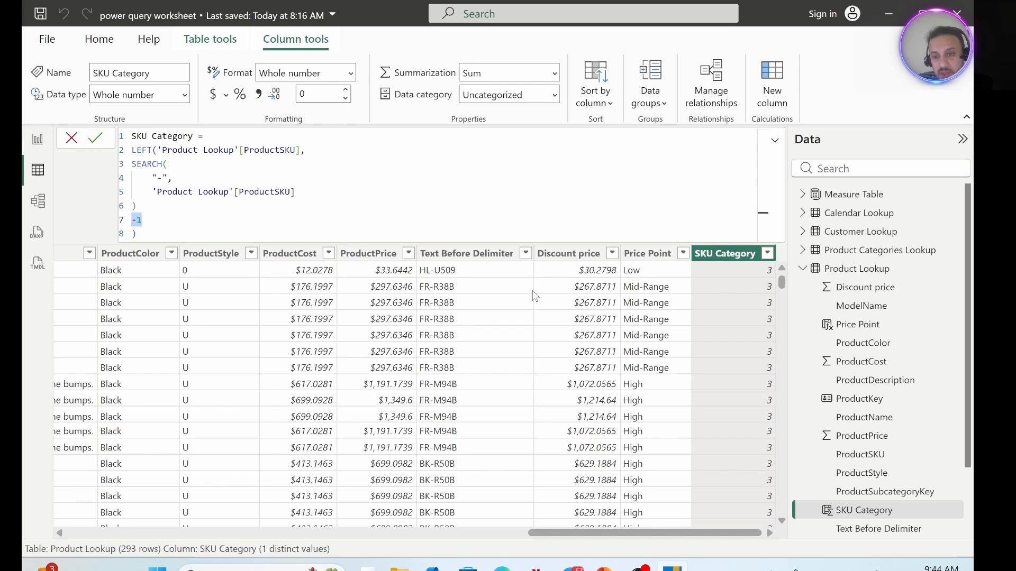
drag(194, 225, 110, 126)
click(107, 131)
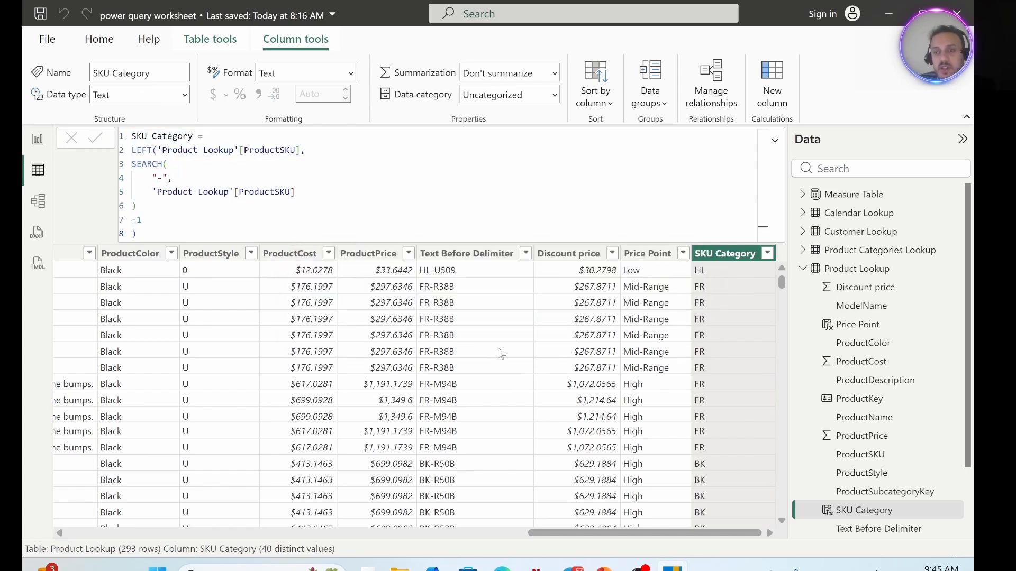